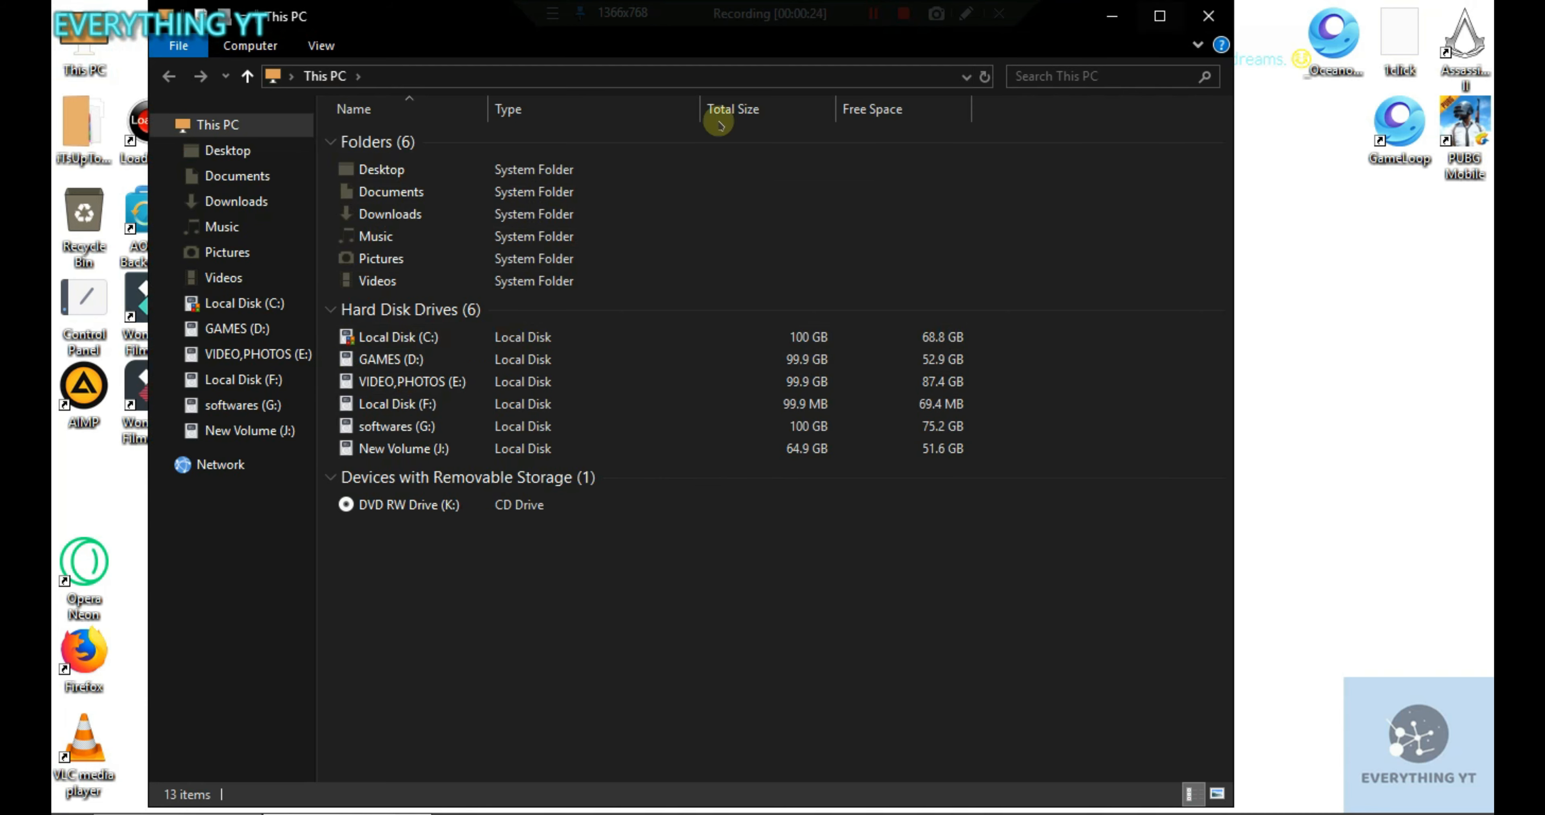
- Launch the VirtualBox-6.1.4-136177-Win.exe installer from the Programs folder inside Downloads
left_click(294, 198)
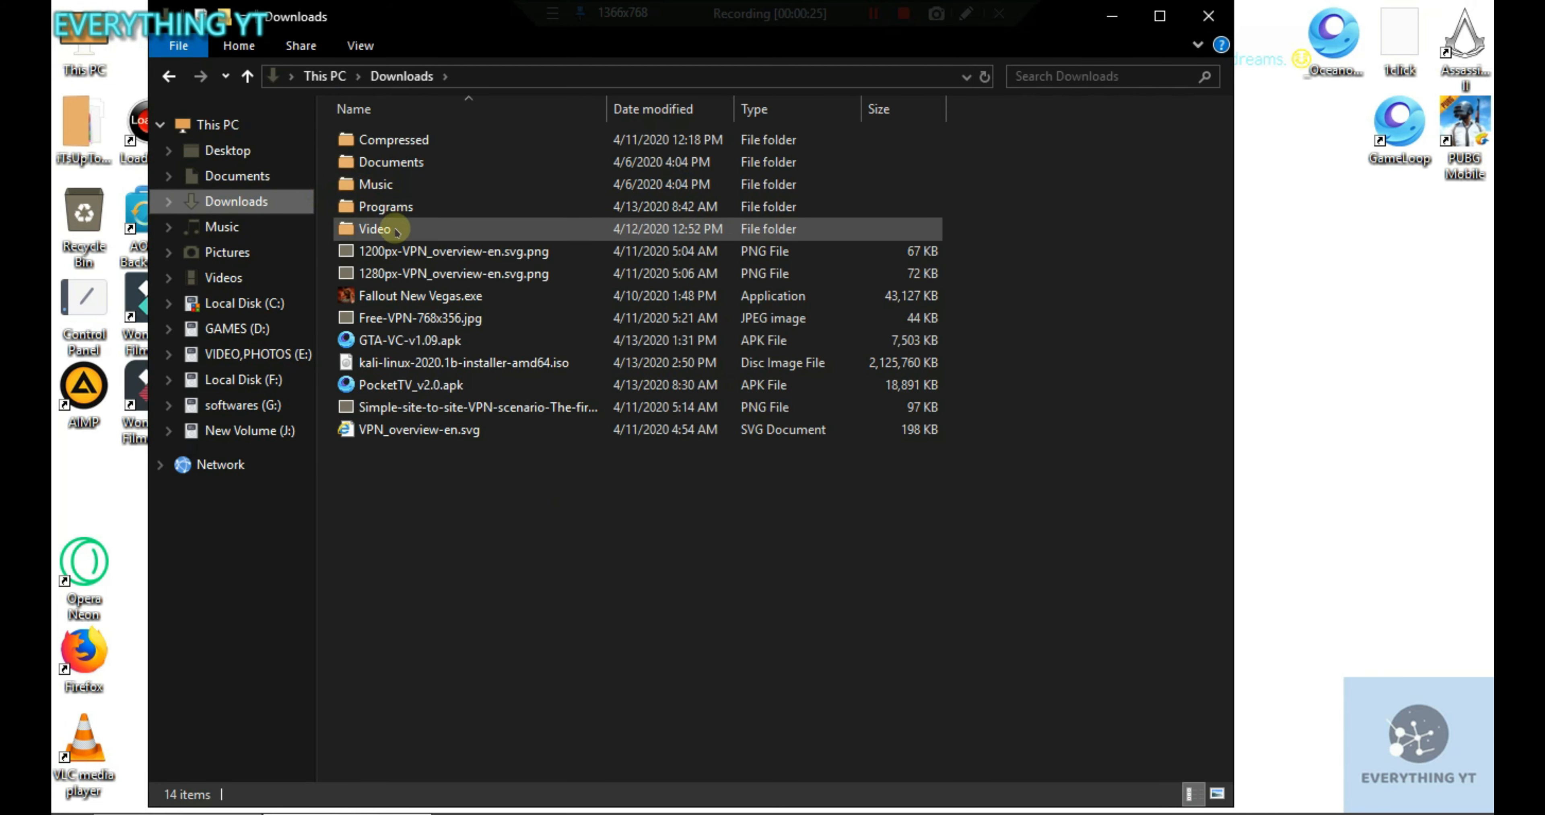
double_click(390, 207)
double_click(396, 251)
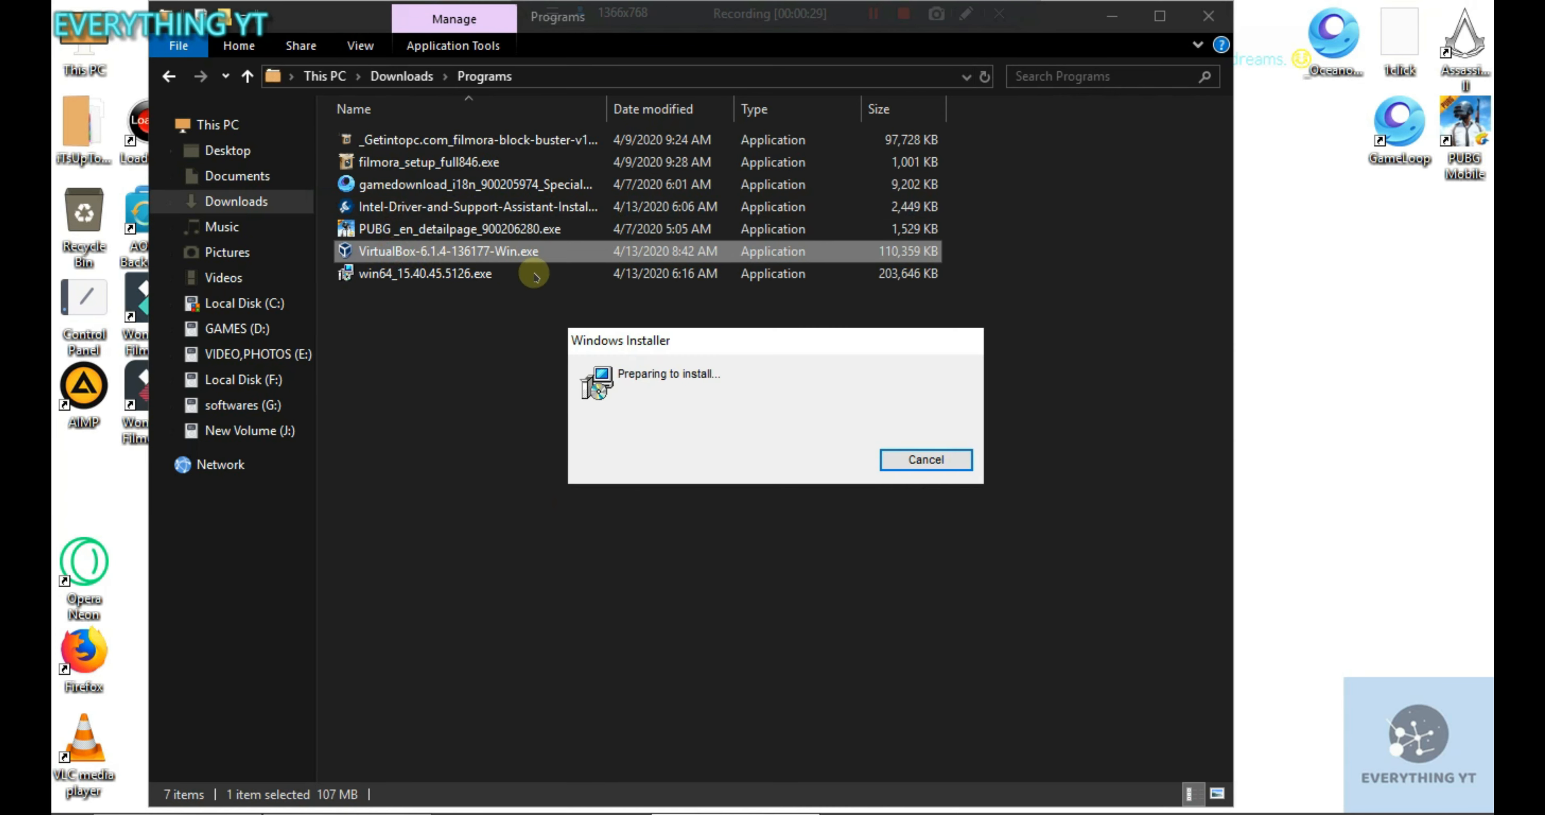
- Install Oracle VM VirtualBox 6.1.4 with the default features and location, and start it once setup finishes
left_click(882, 584)
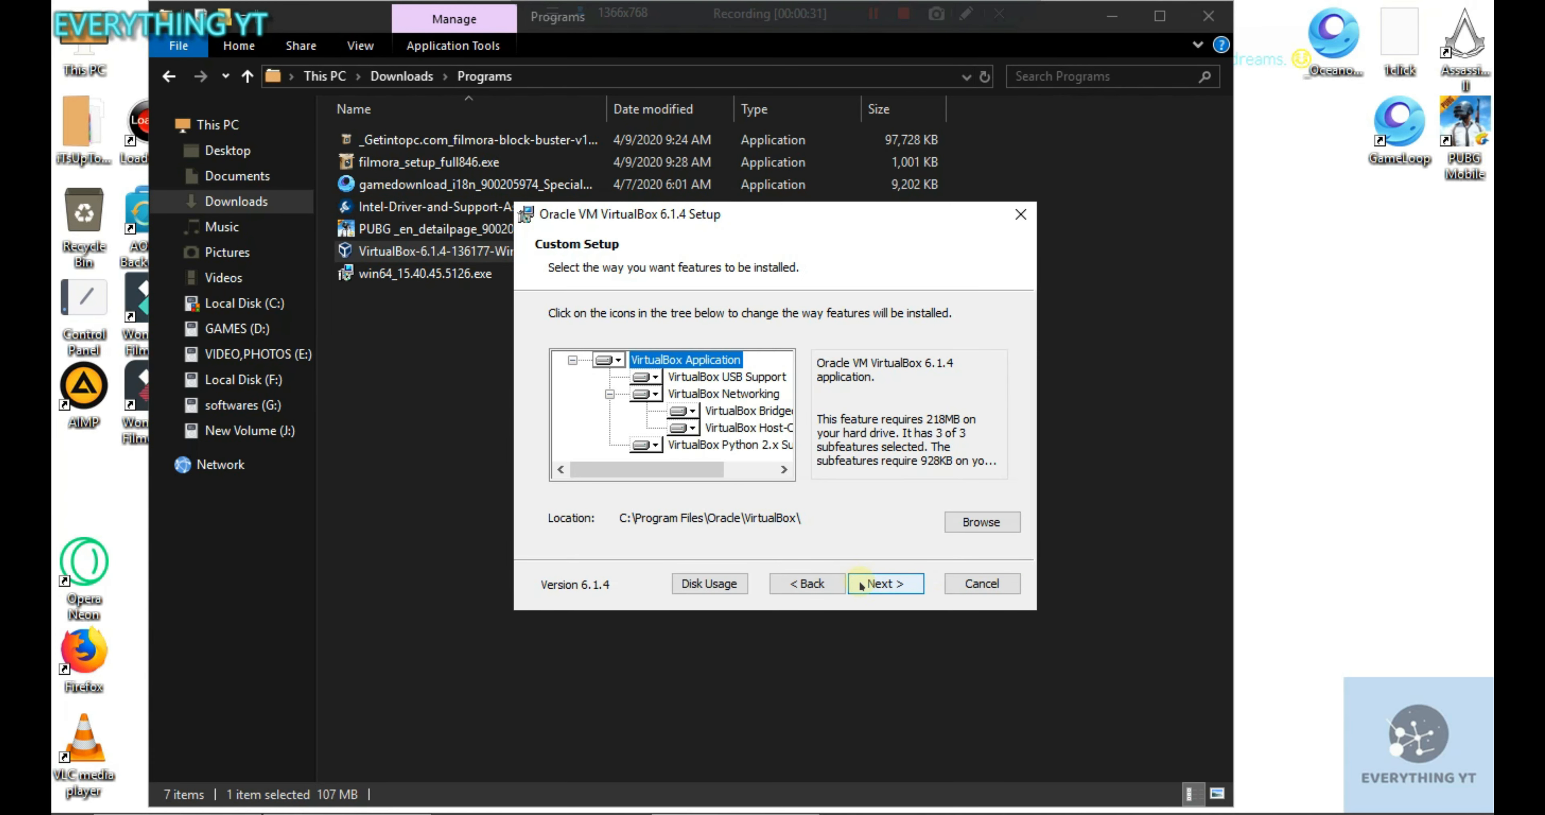
left_click(886, 583)
left_click(886, 583)
left_click(887, 582)
left_click(885, 575)
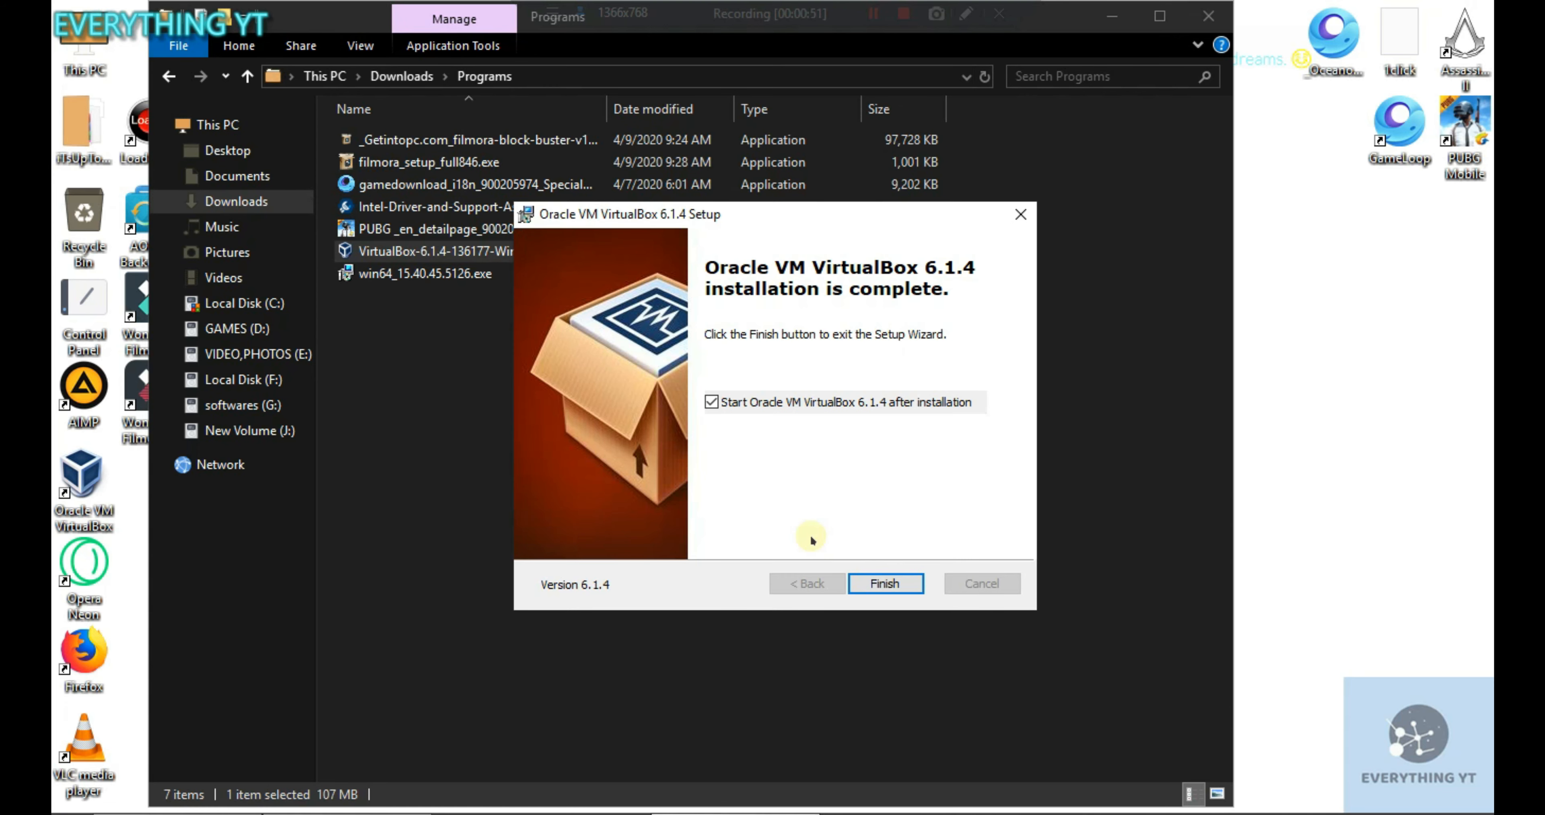
left_click(883, 580)
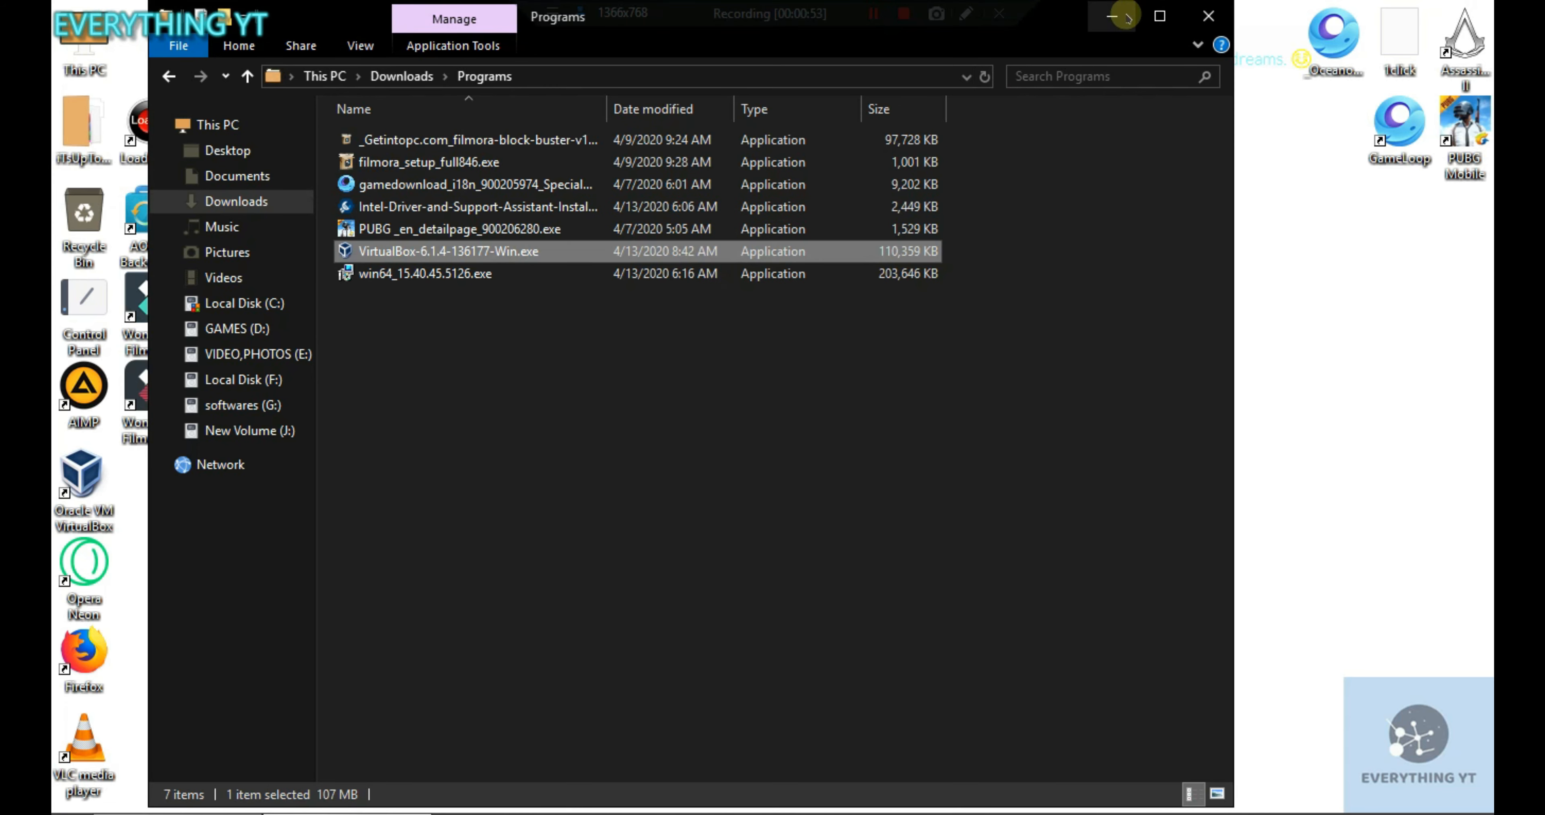
- Minimize the file browser and move the VirtualBox Manager window closer to the middle of the desktop
left_click(1112, 16)
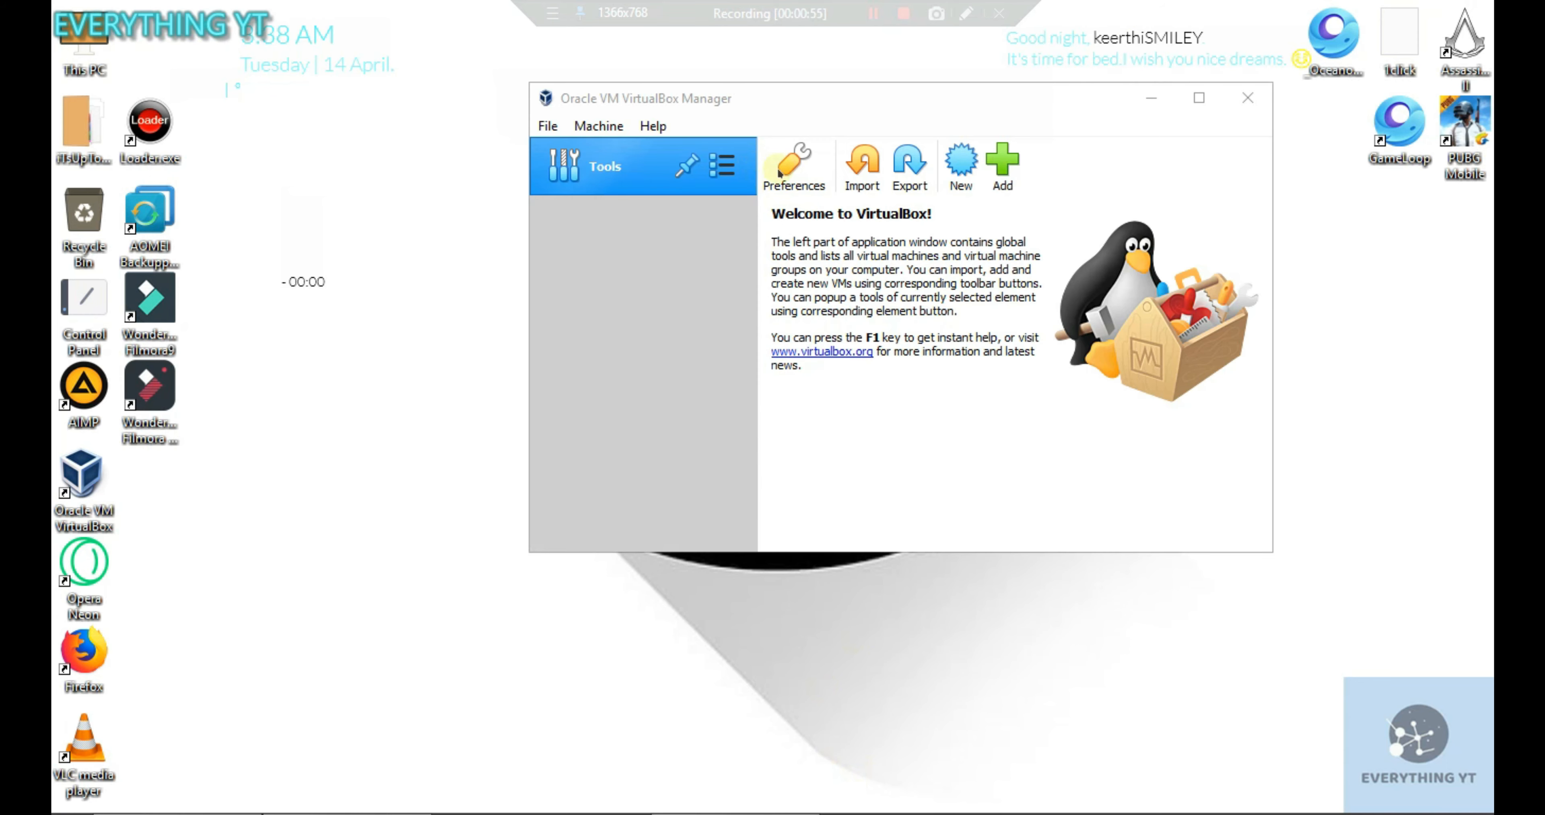
left_click(1036, 104)
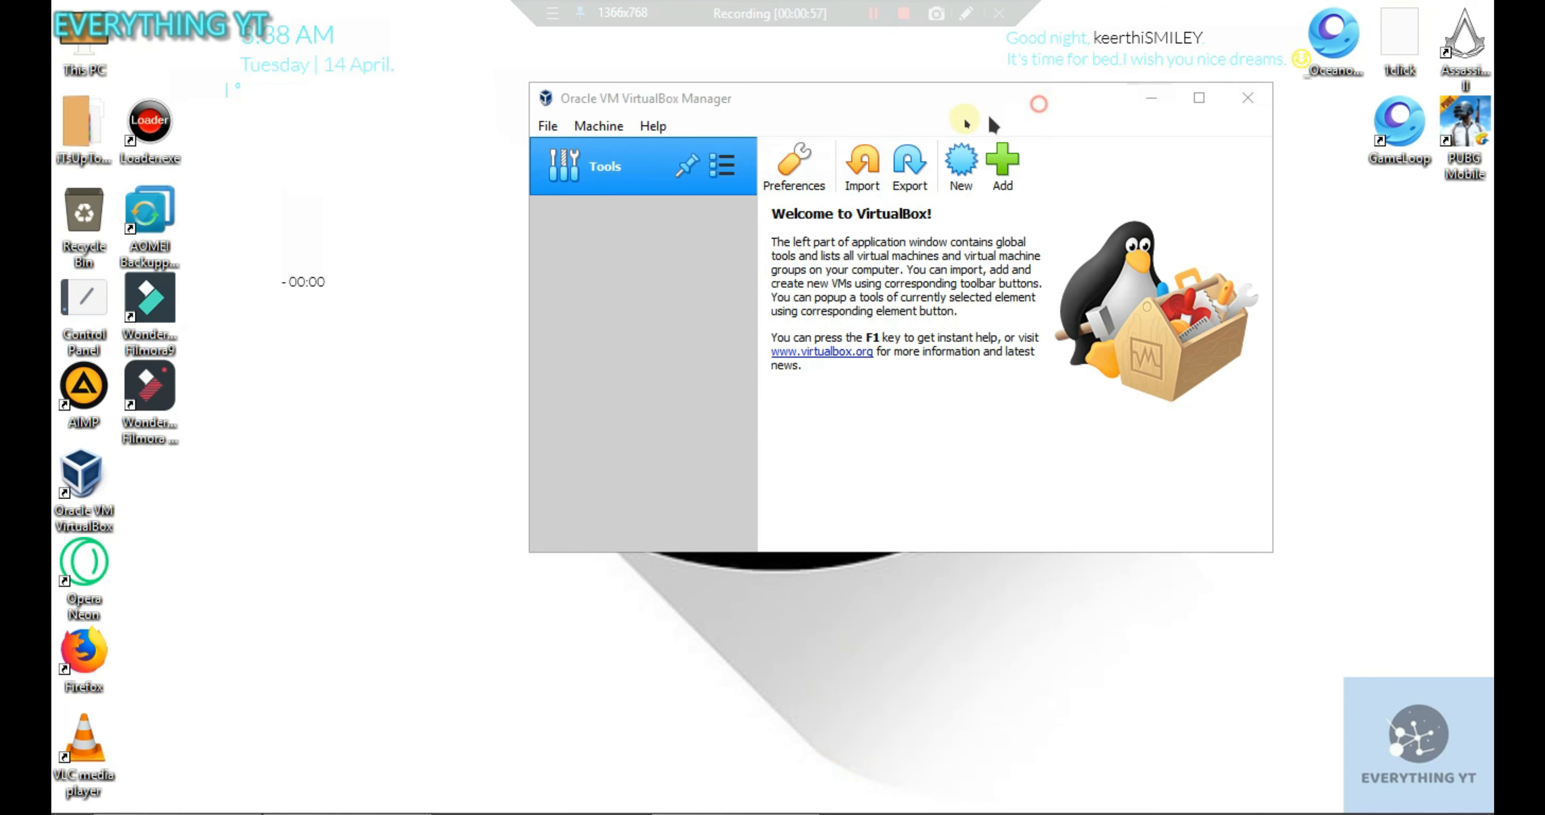
left_click(876, 96)
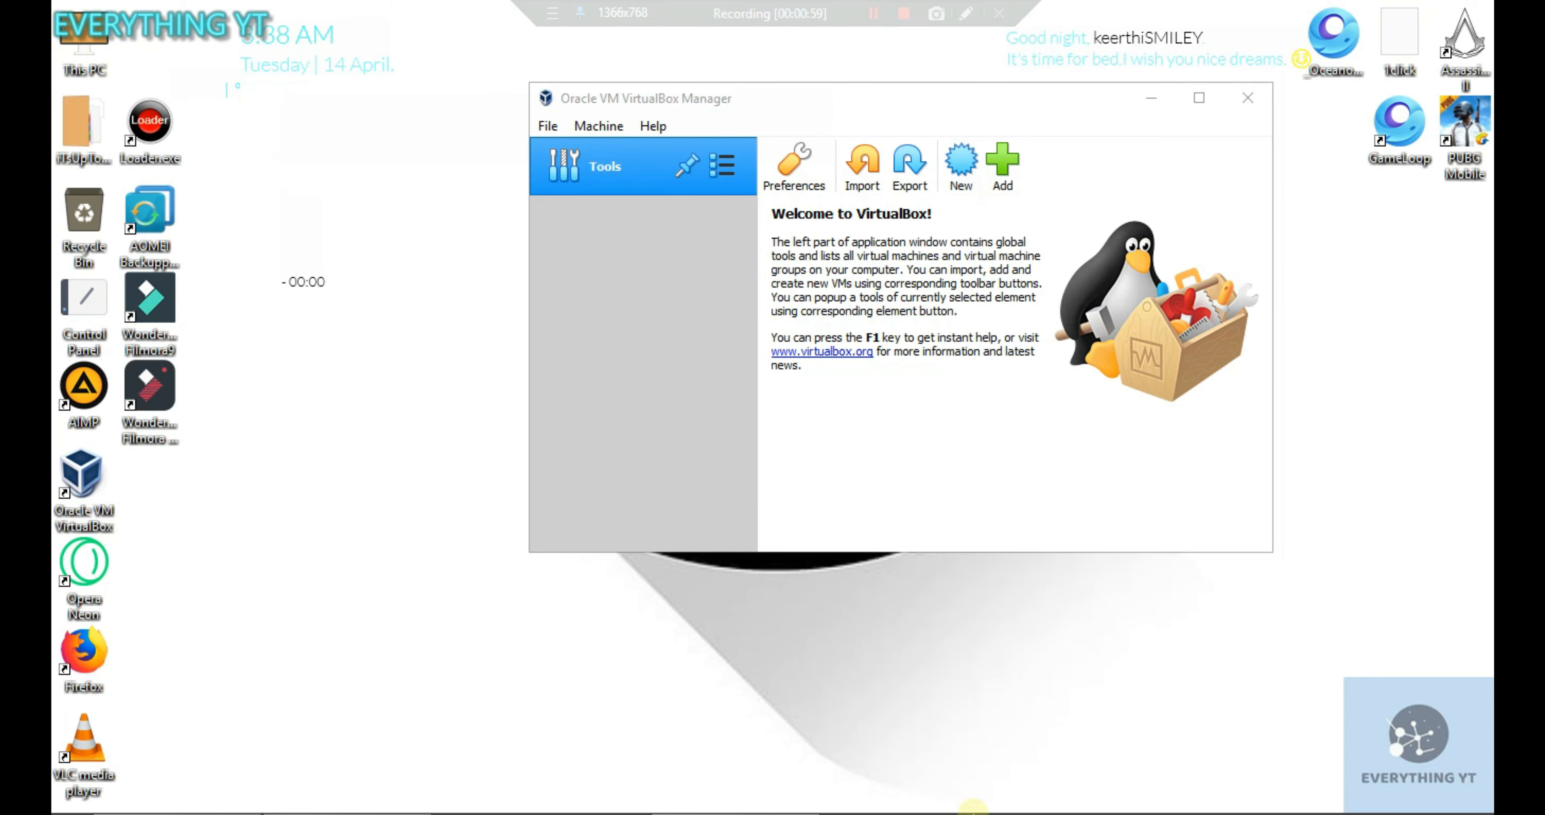
left_click_drag(815, 84, 648, 171)
- Begin a new virtual machine named "windows 10" and accept 2048 MB of memory
left_click(813, 234)
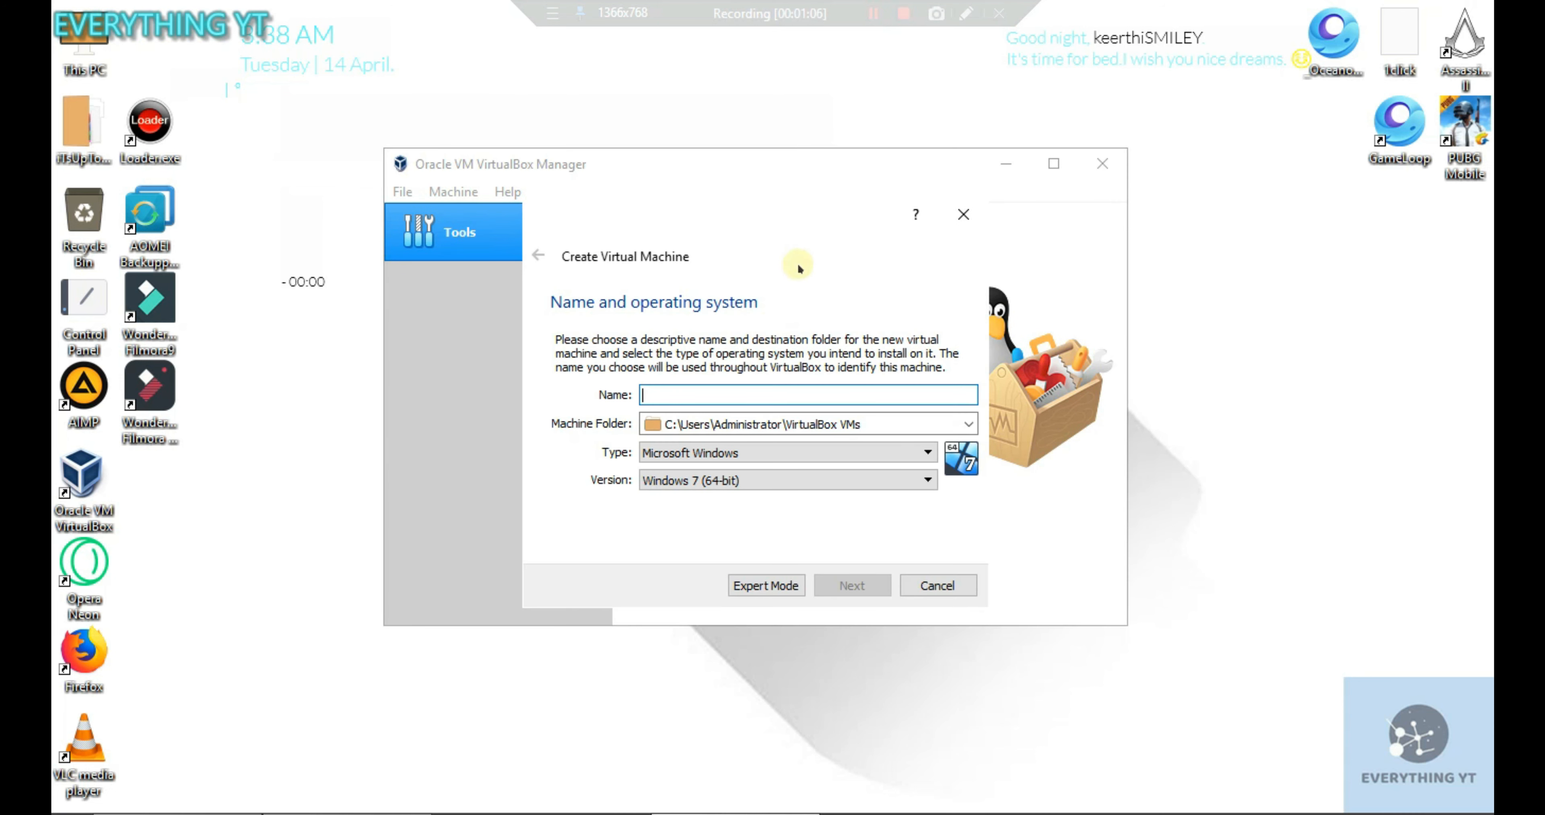
type("windows")
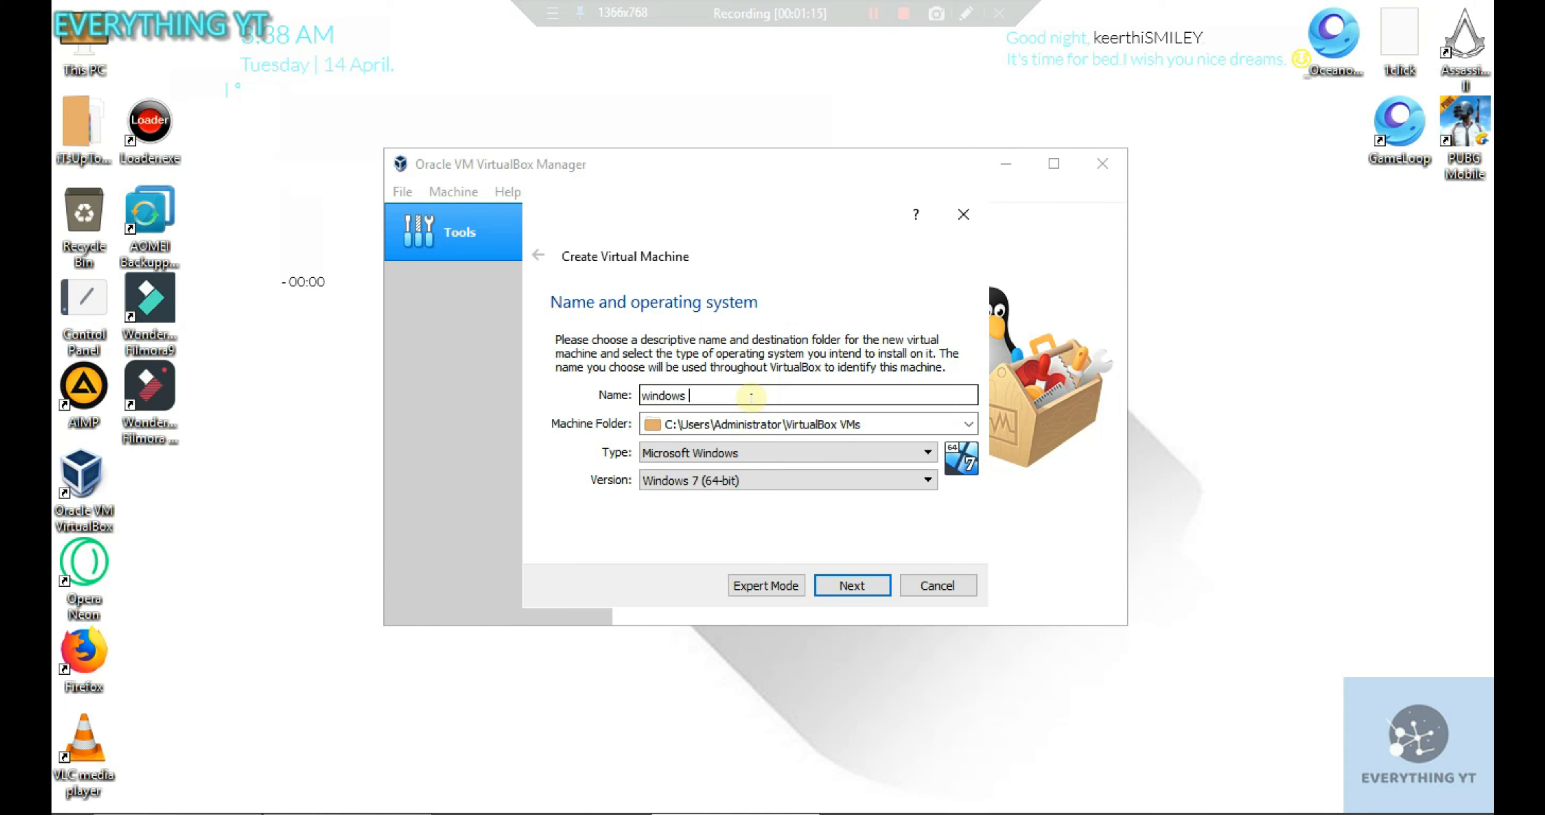
type("0")
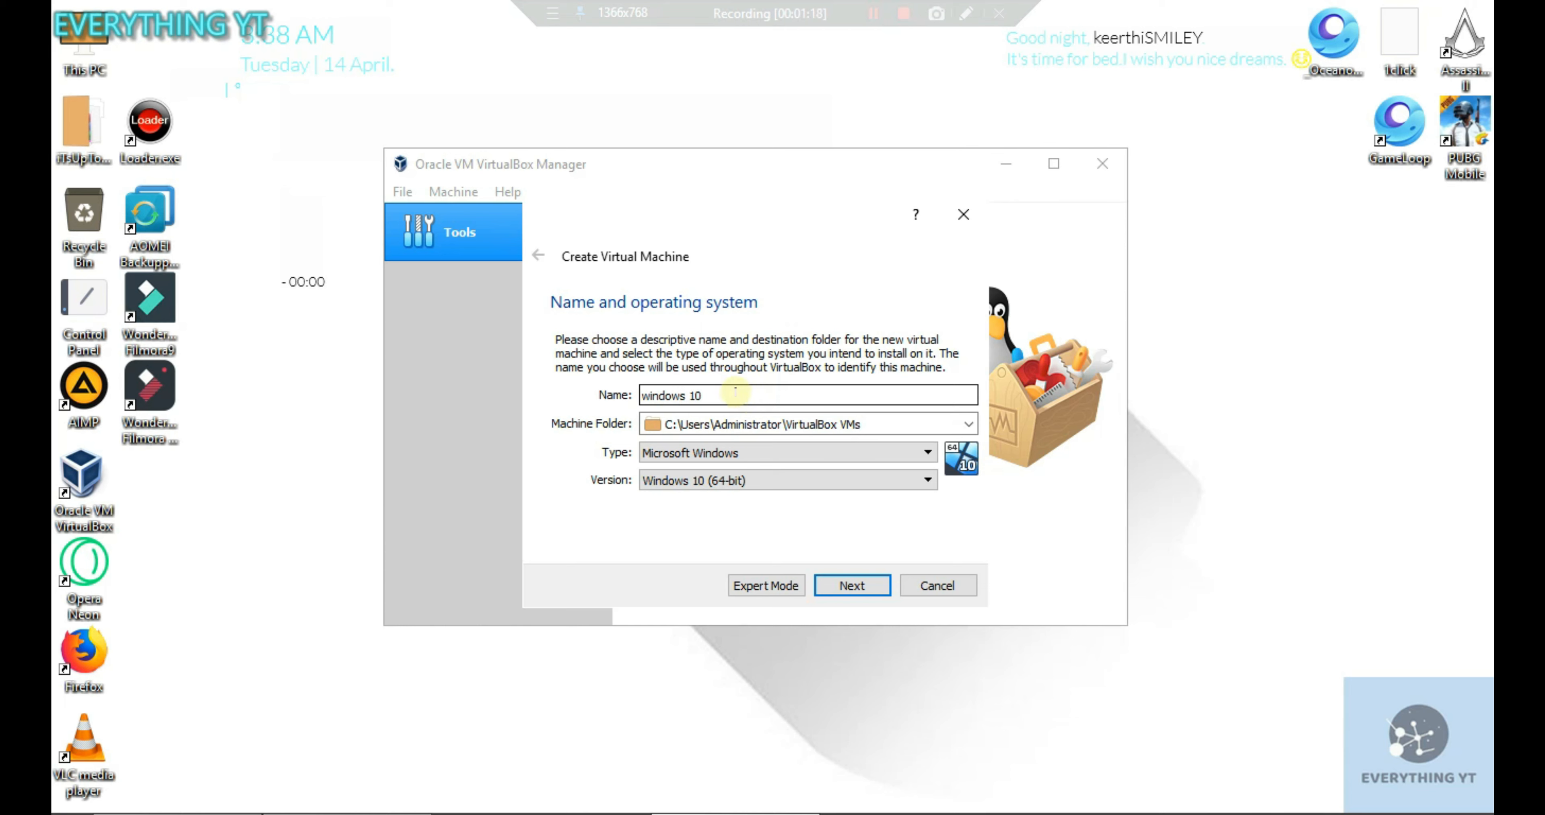
left_click(837, 584)
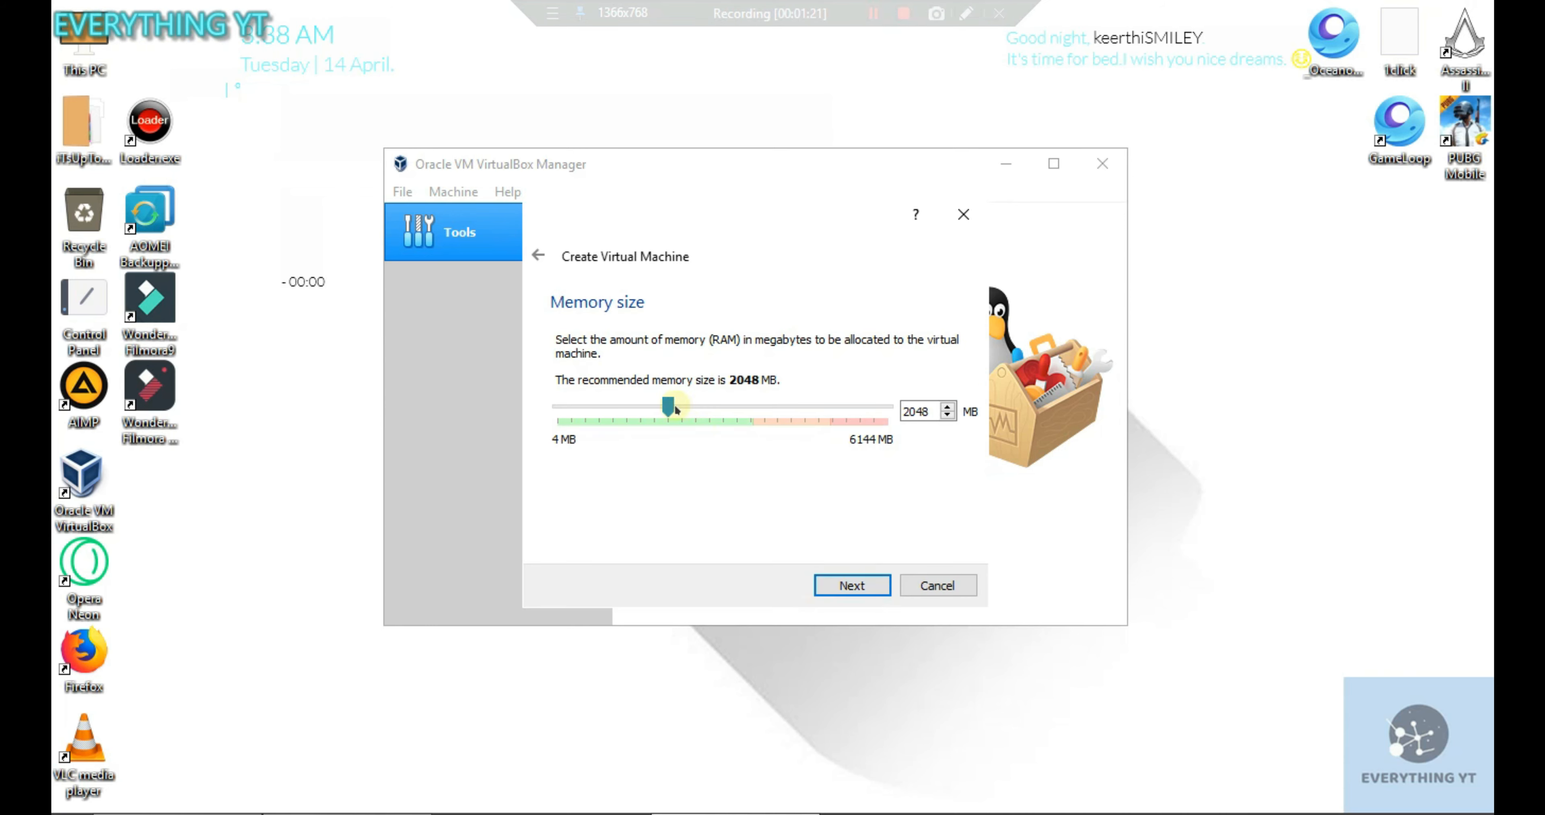
left_click(864, 590)
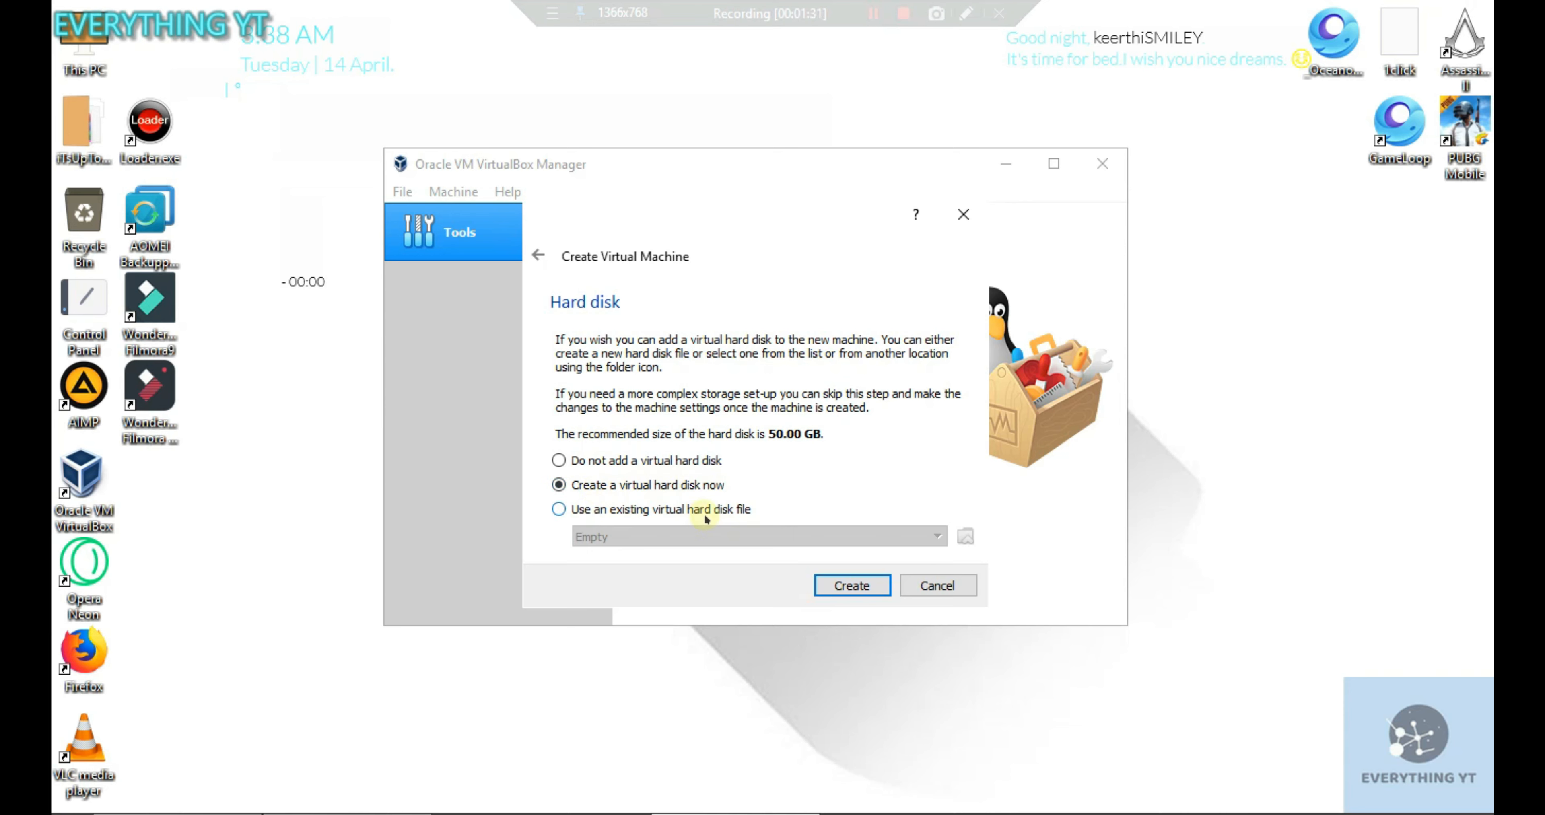
- Choose to create a virtual hard disk now, as a dynamically allocated VDI (VirtualBox Disk Image)
left_click(837, 583)
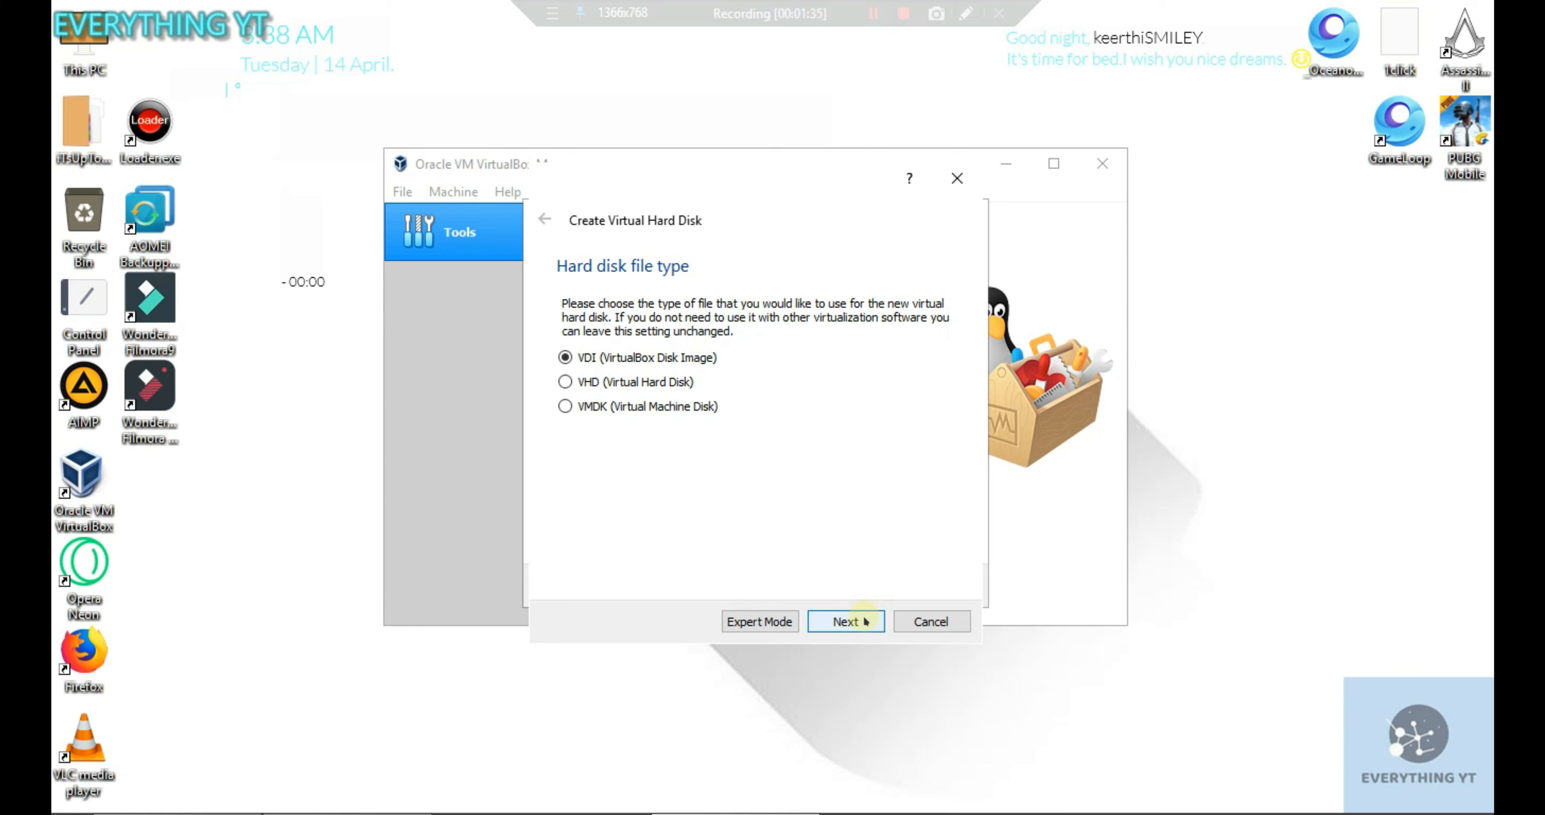
left_click(831, 623)
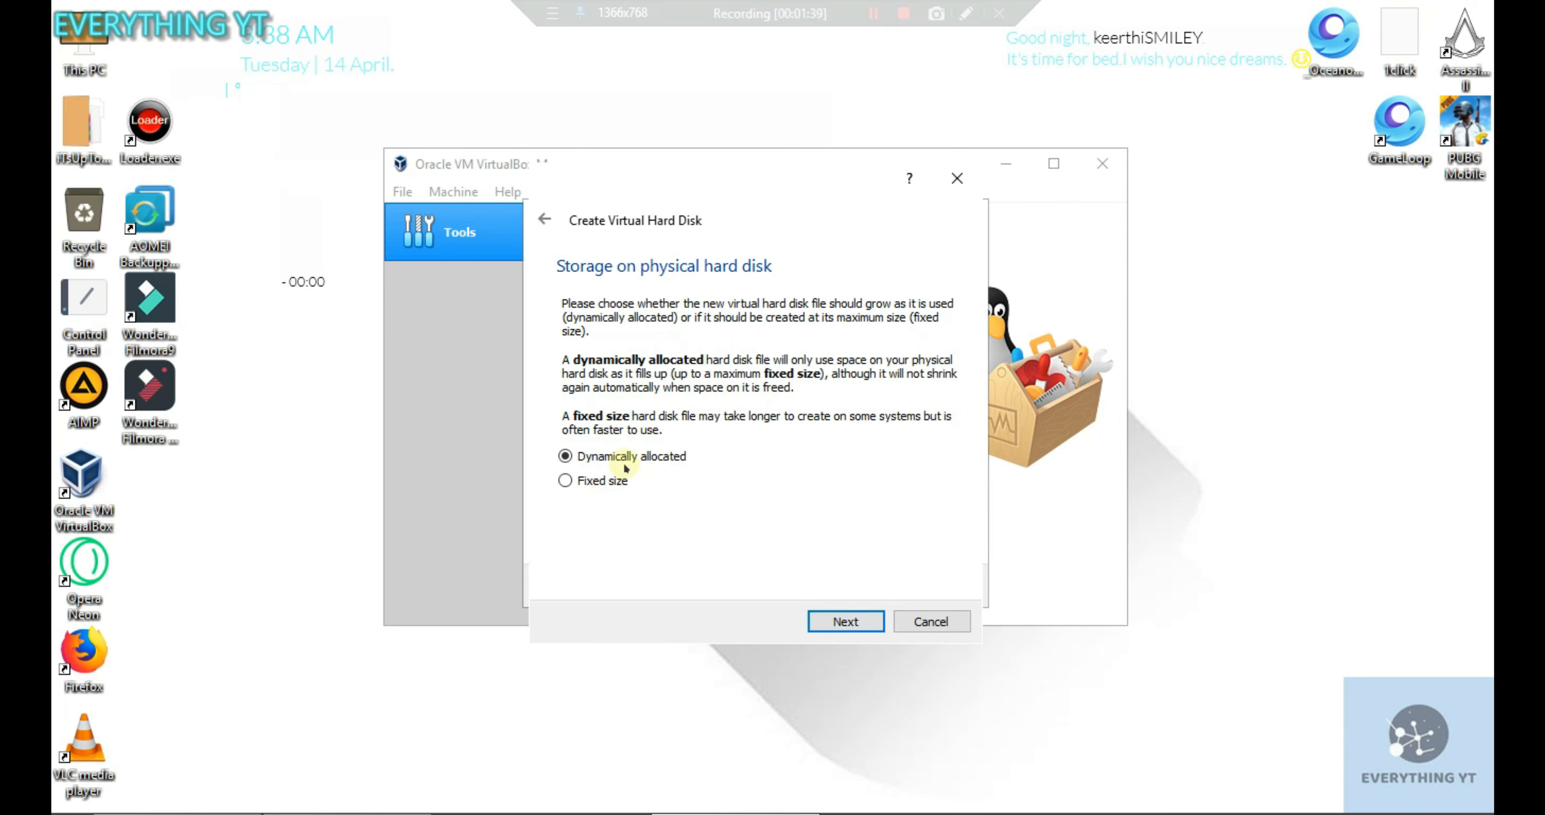
left_click(837, 621)
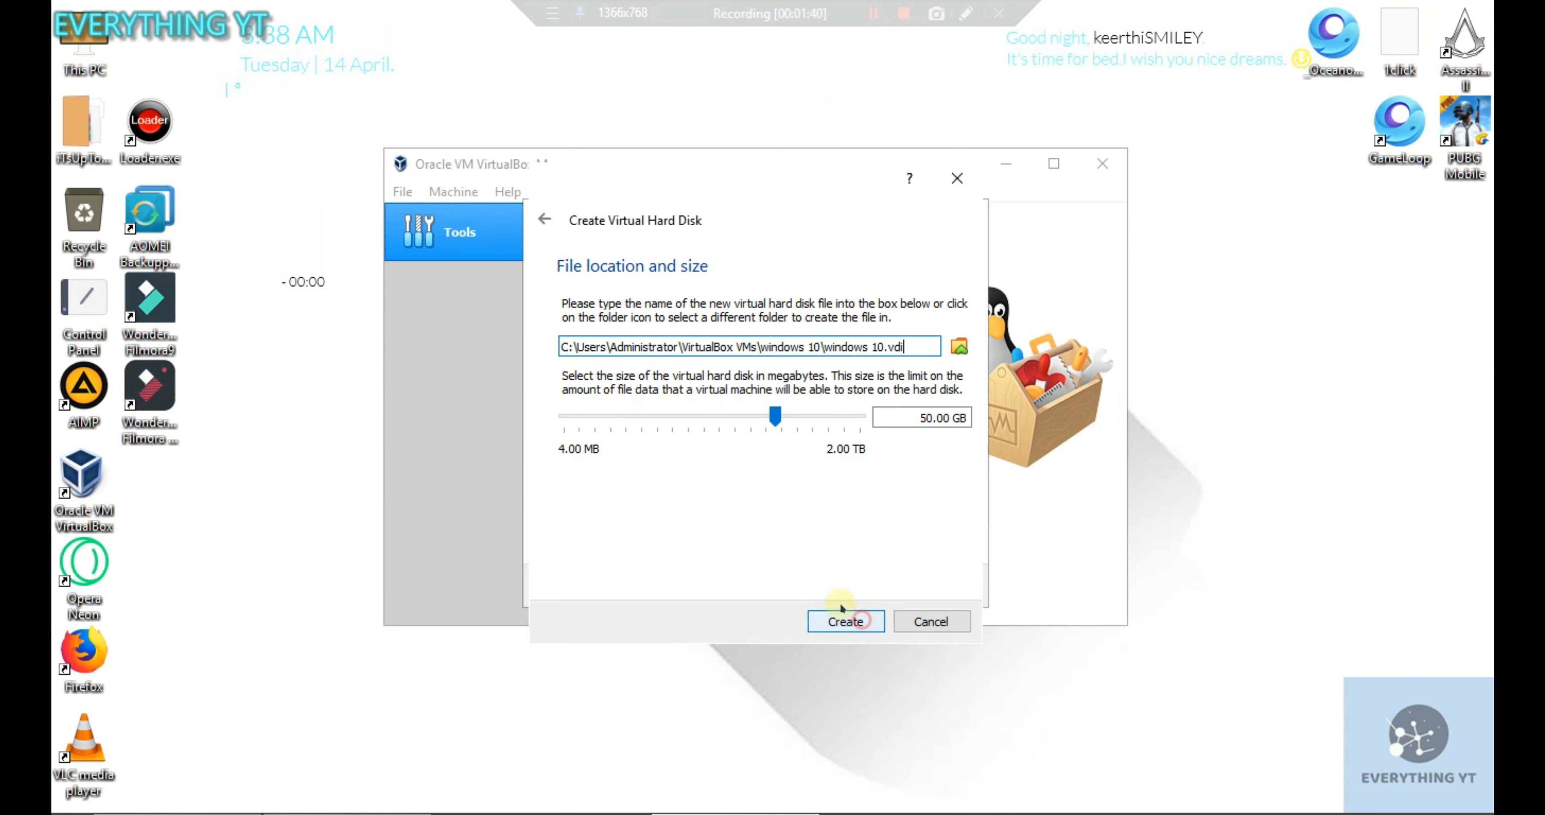
- Set the virtual hard disk's size to 50 GB and create the disk
mouse_move(777, 418)
left_mouse_down()
mouse_move(793, 418)
mouse_move(804, 464)
mouse_move(790, 418)
mouse_move(720, 418)
mouse_move(771, 418)
left_mouse_up()
left_click(790, 420)
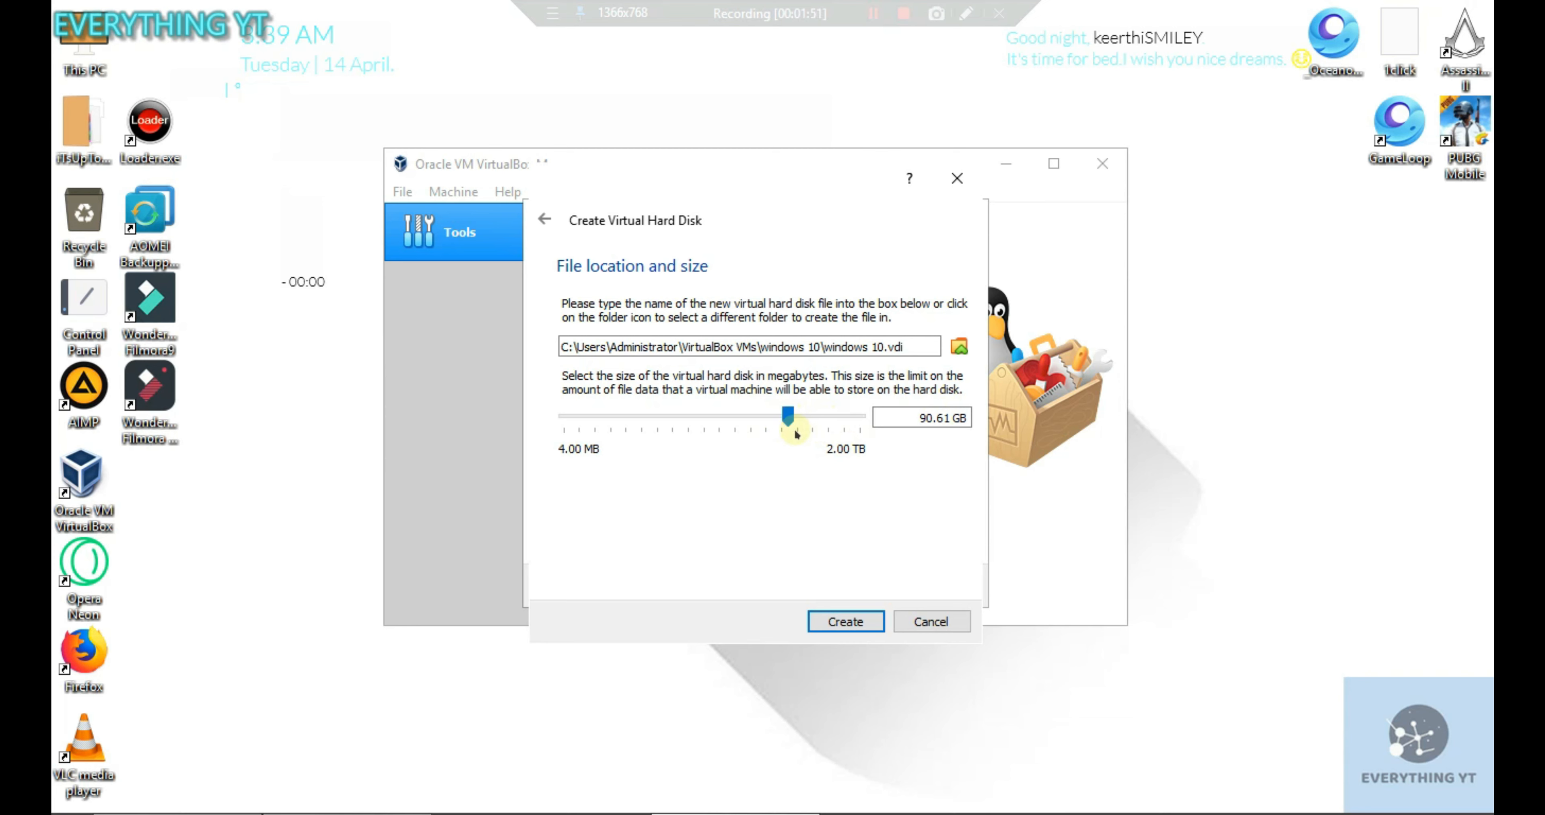
left_click(952, 418)
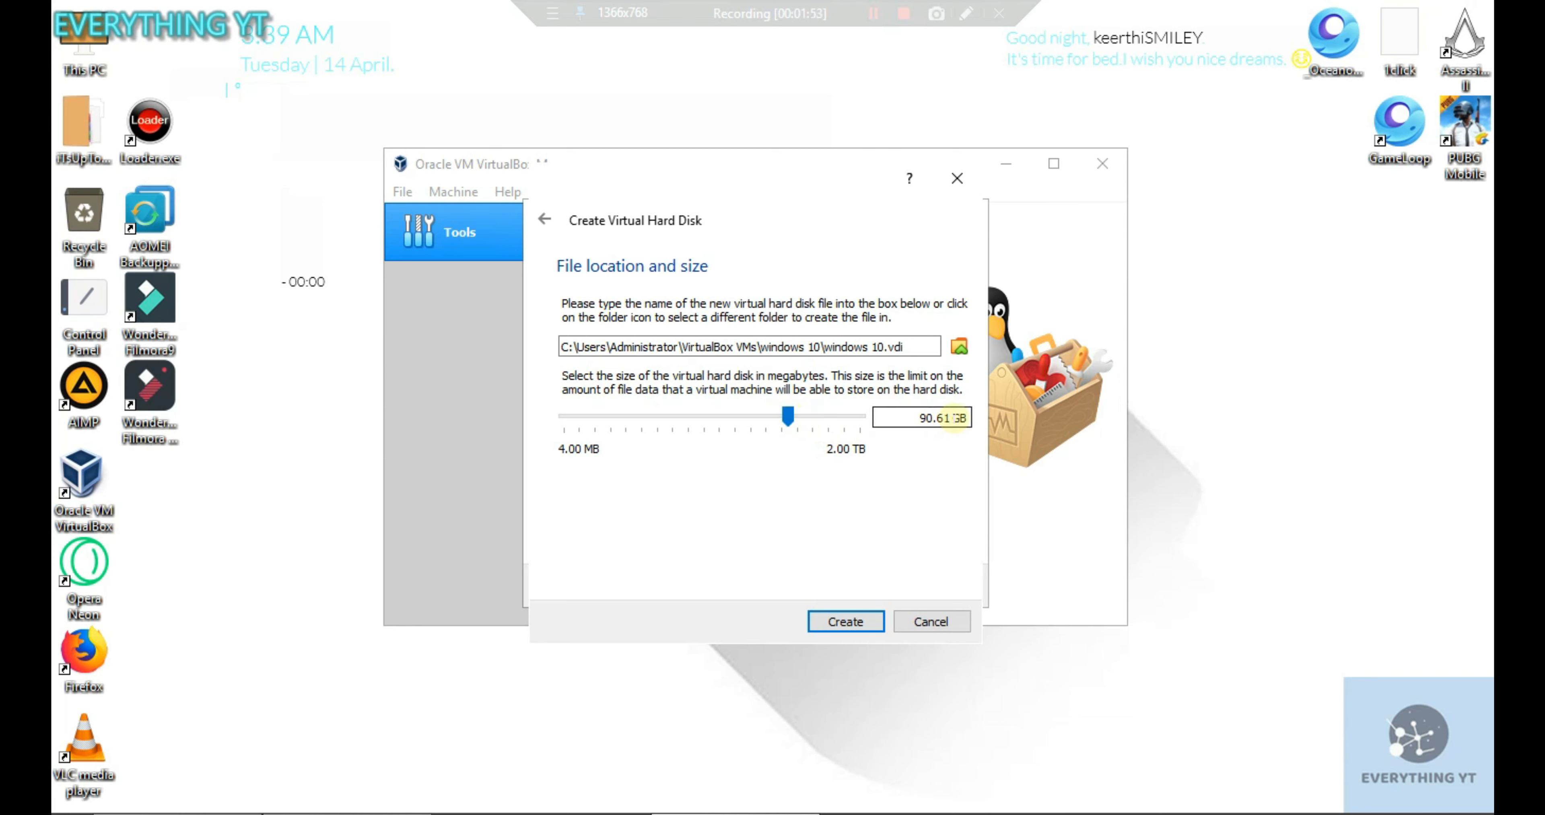
left_click_drag(953, 417, 901, 425)
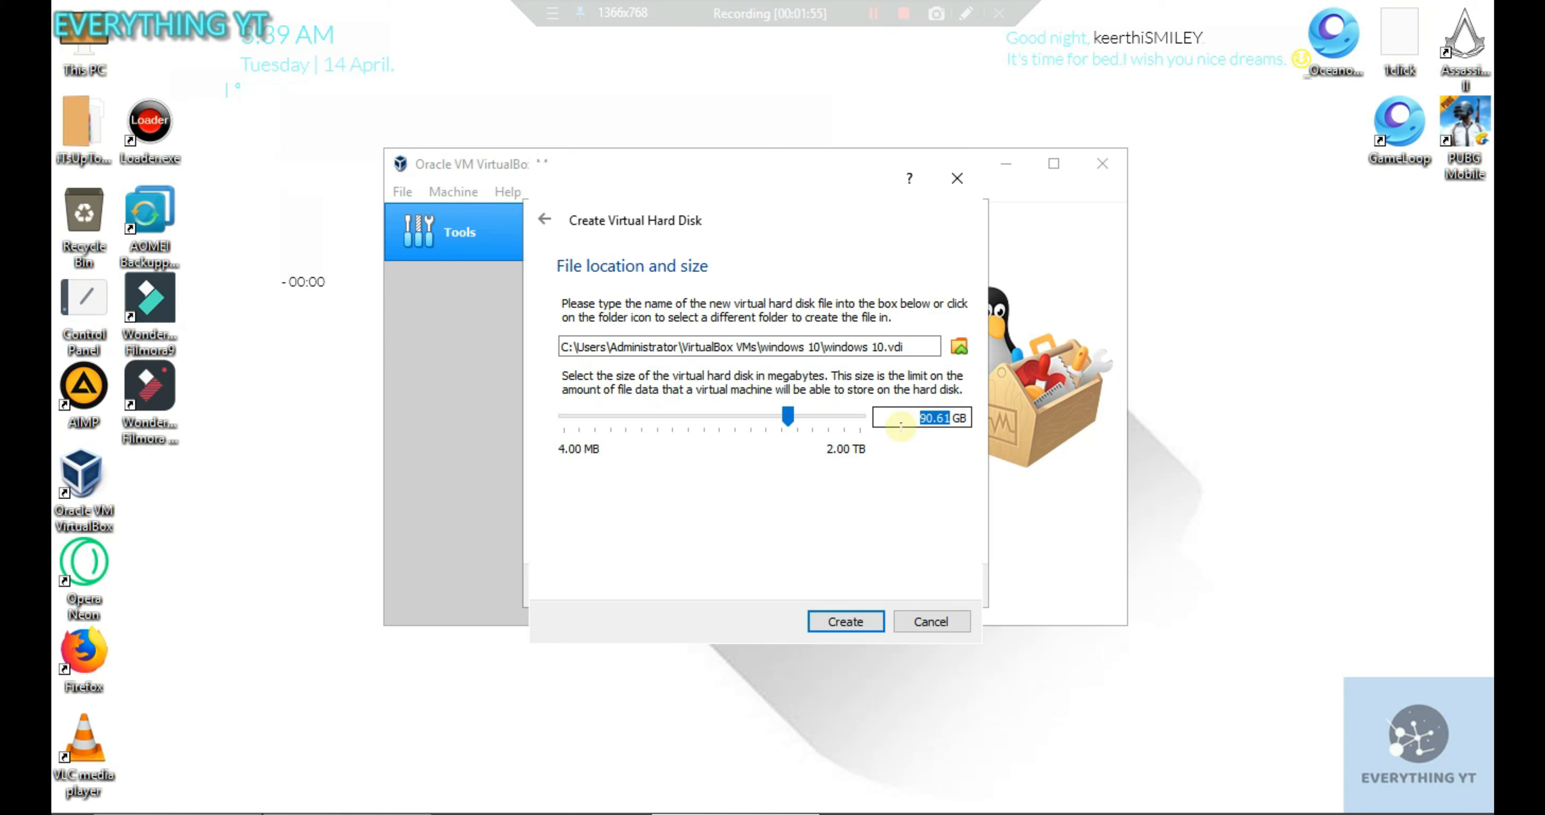
type("50")
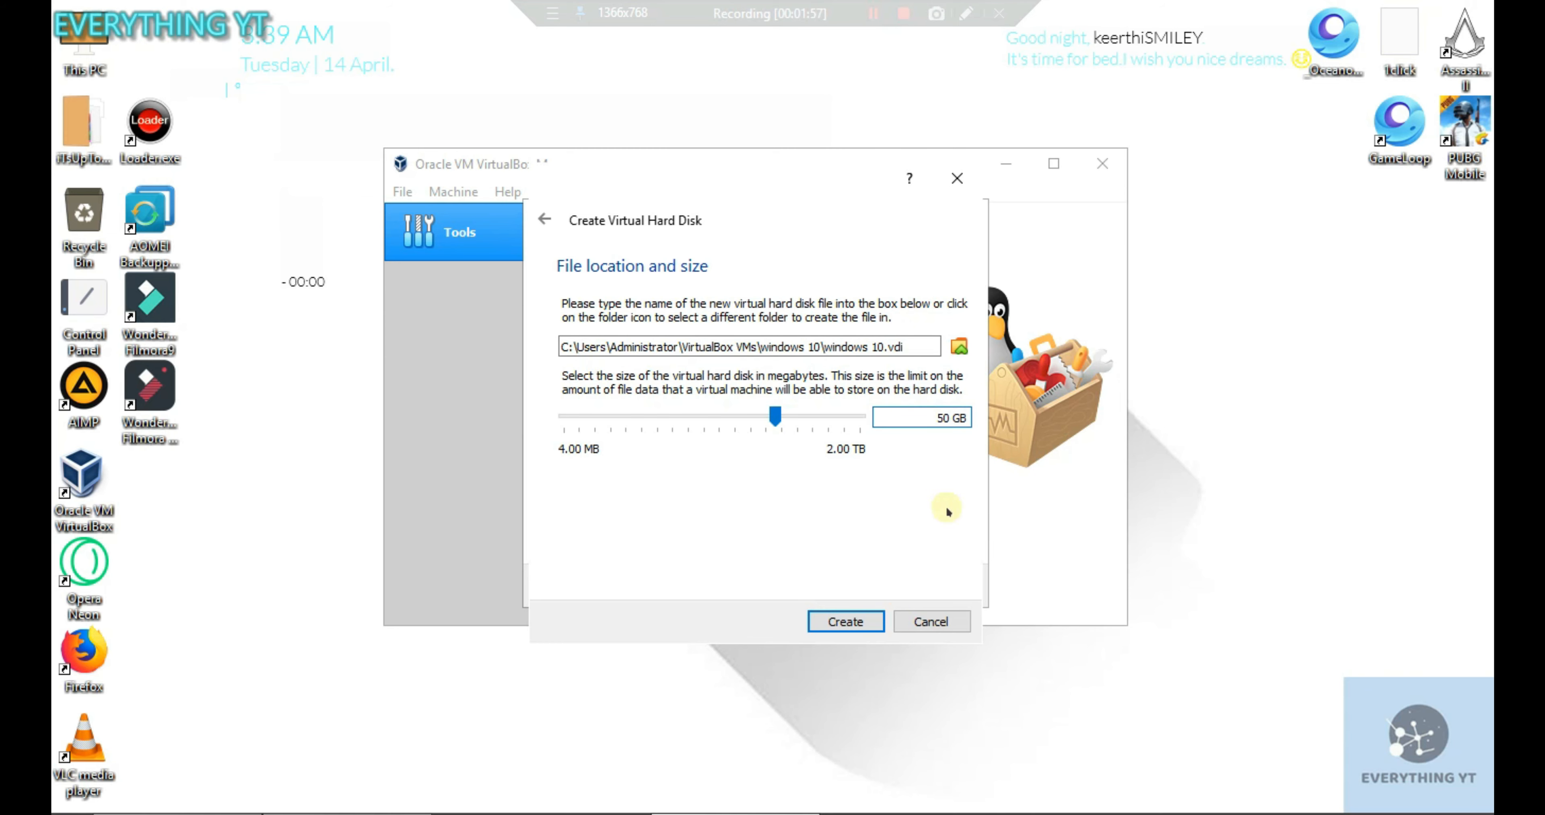
left_click(865, 617)
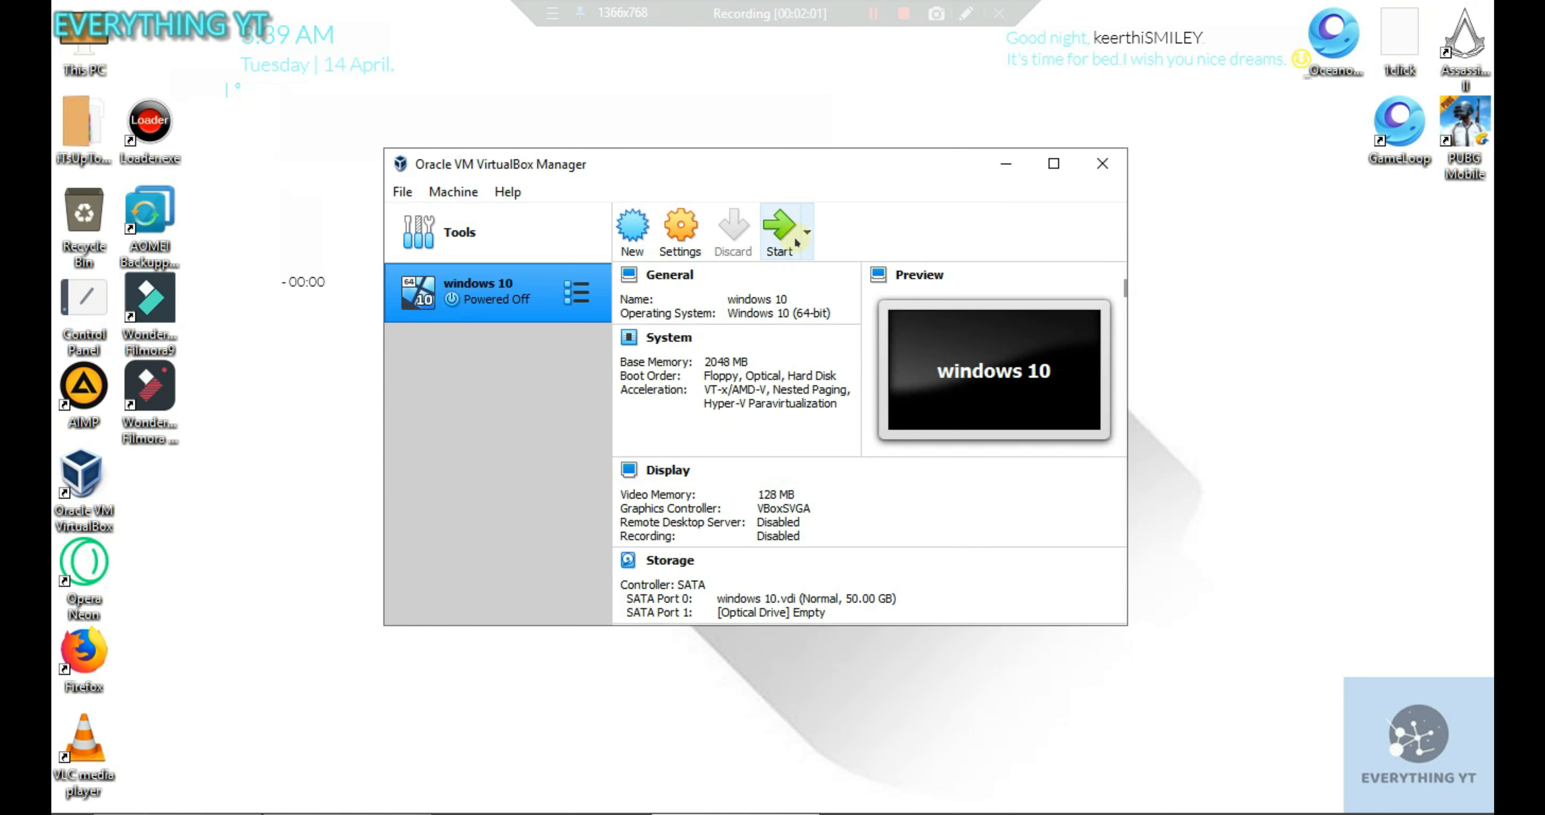
- In the machine's storage settings, load _Getintopc.com_MPB_Gamer_Elegant_Edition.iso from the softwares (G:) drive into the empty optical drive
left_click(667, 247)
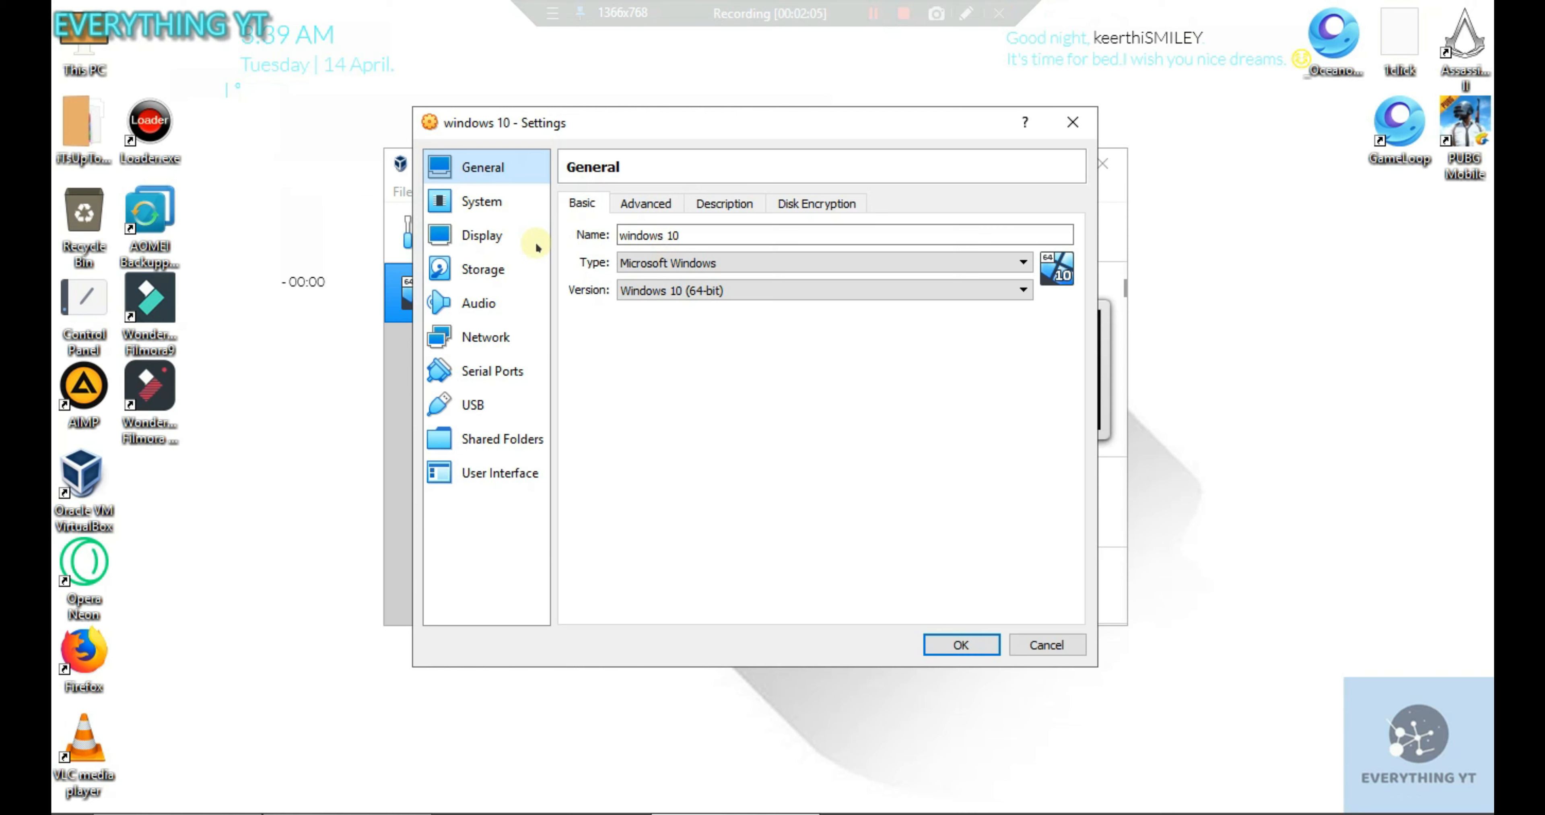
left_click(482, 269)
left_click(629, 250)
left_click(627, 276)
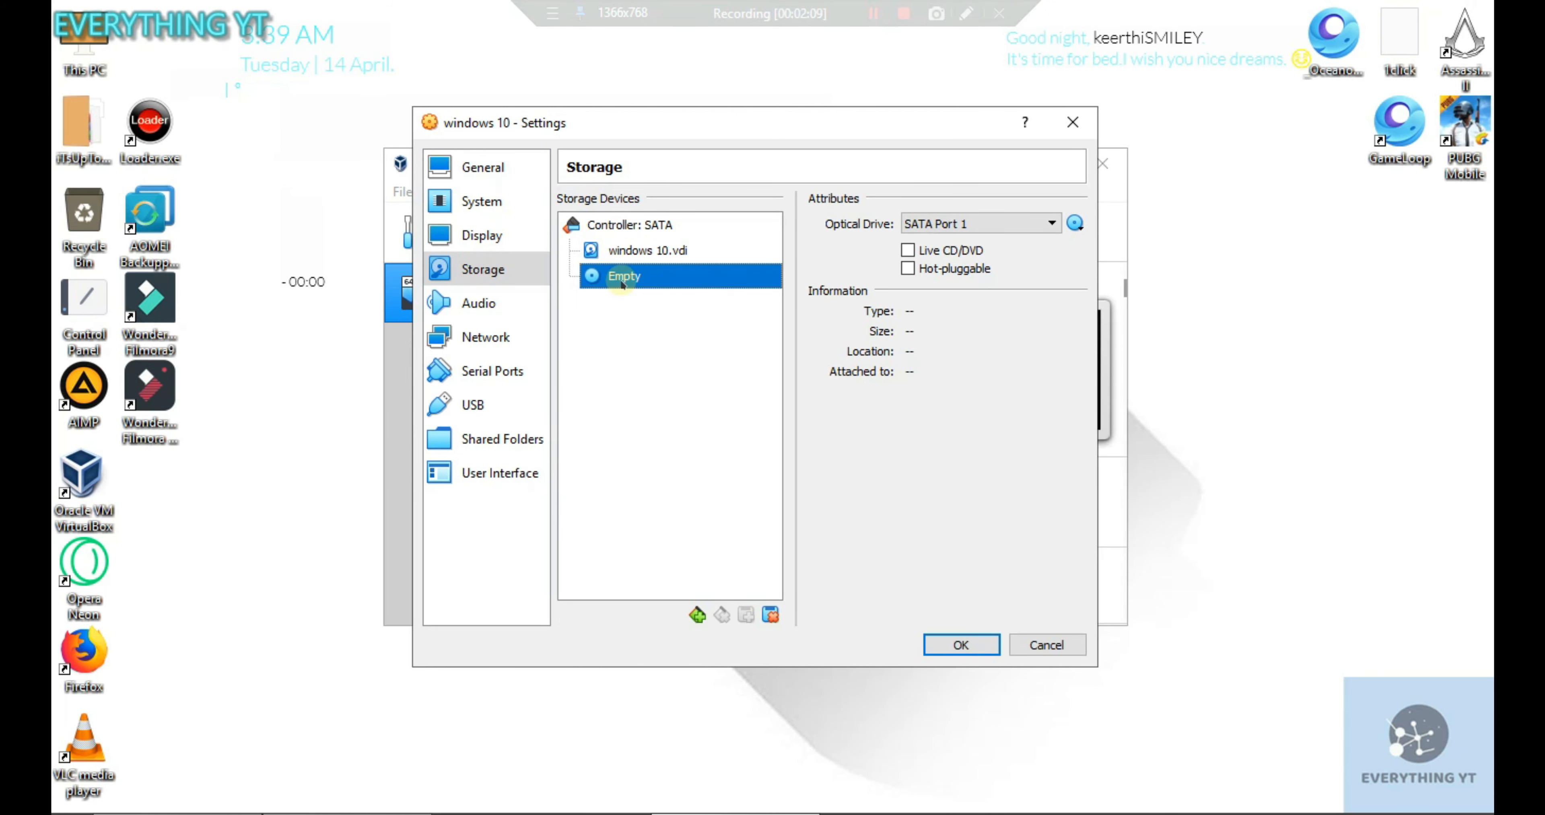
left_click(674, 248)
left_click(660, 283)
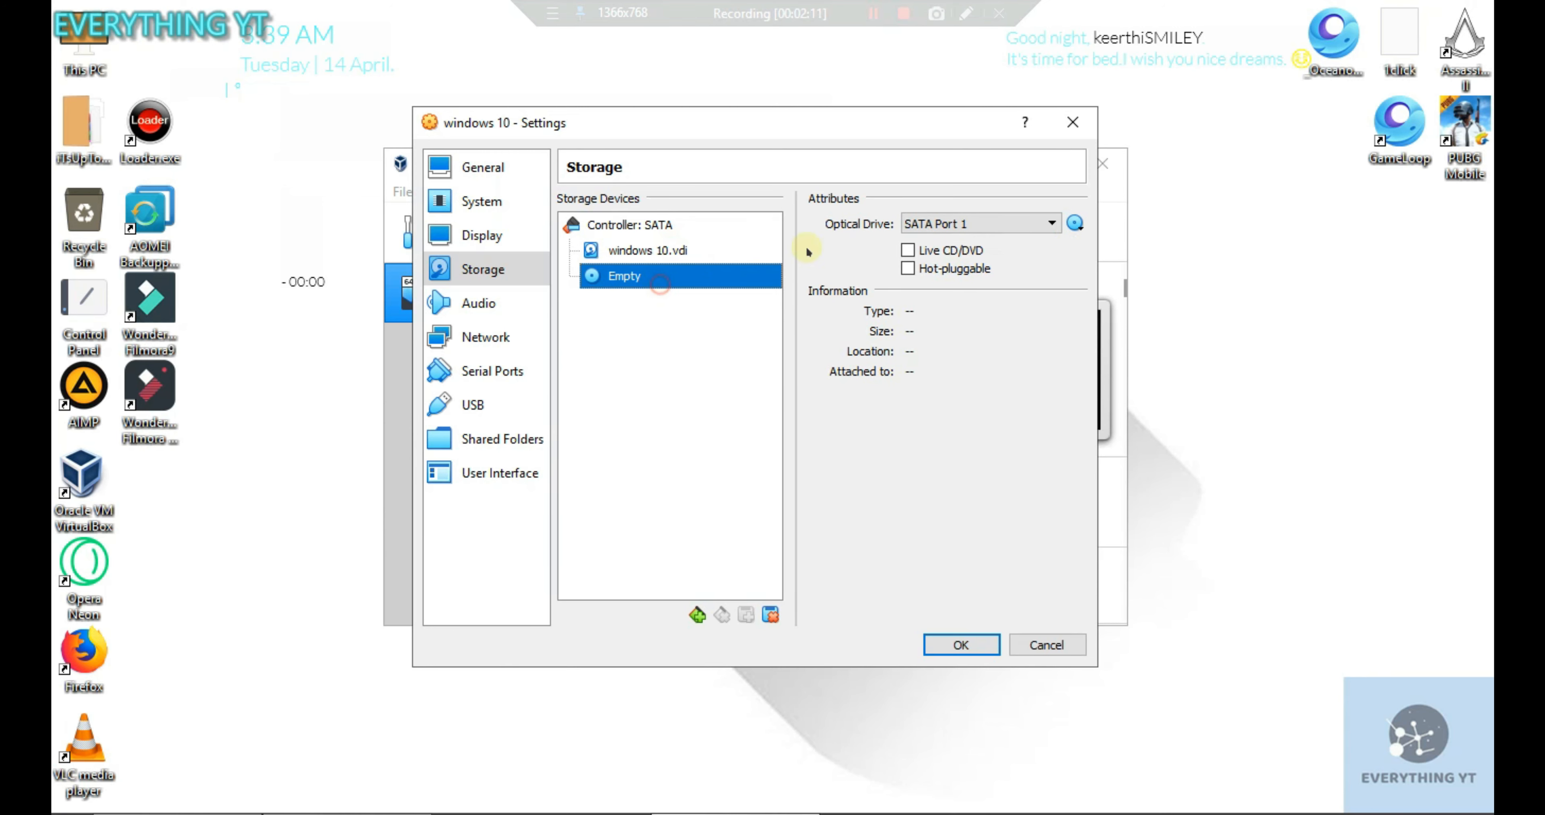
left_click(1074, 224)
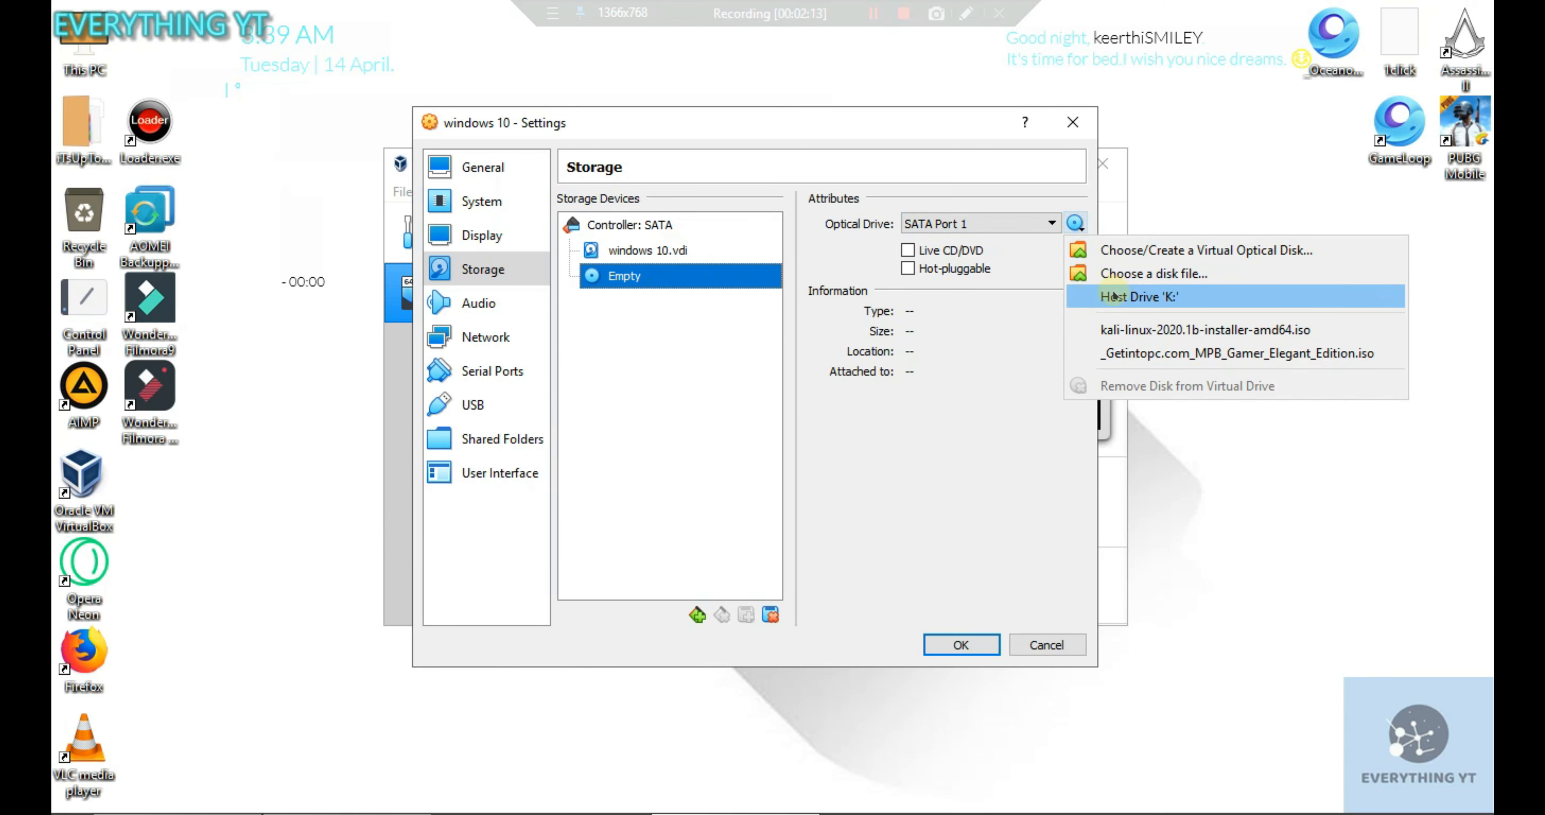
left_click(1114, 273)
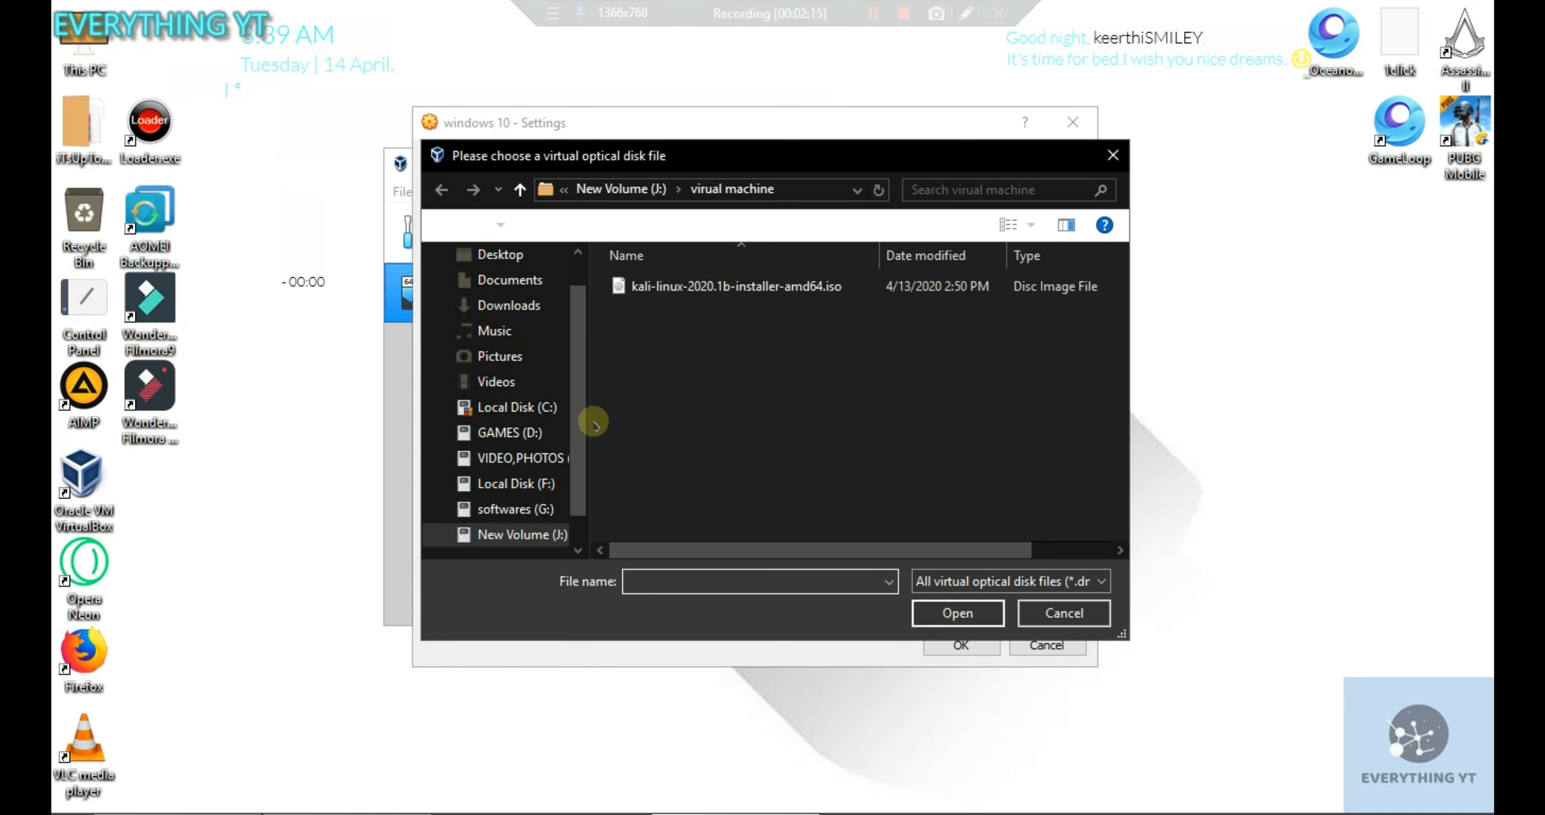
scroll(576, 467, "down", 2)
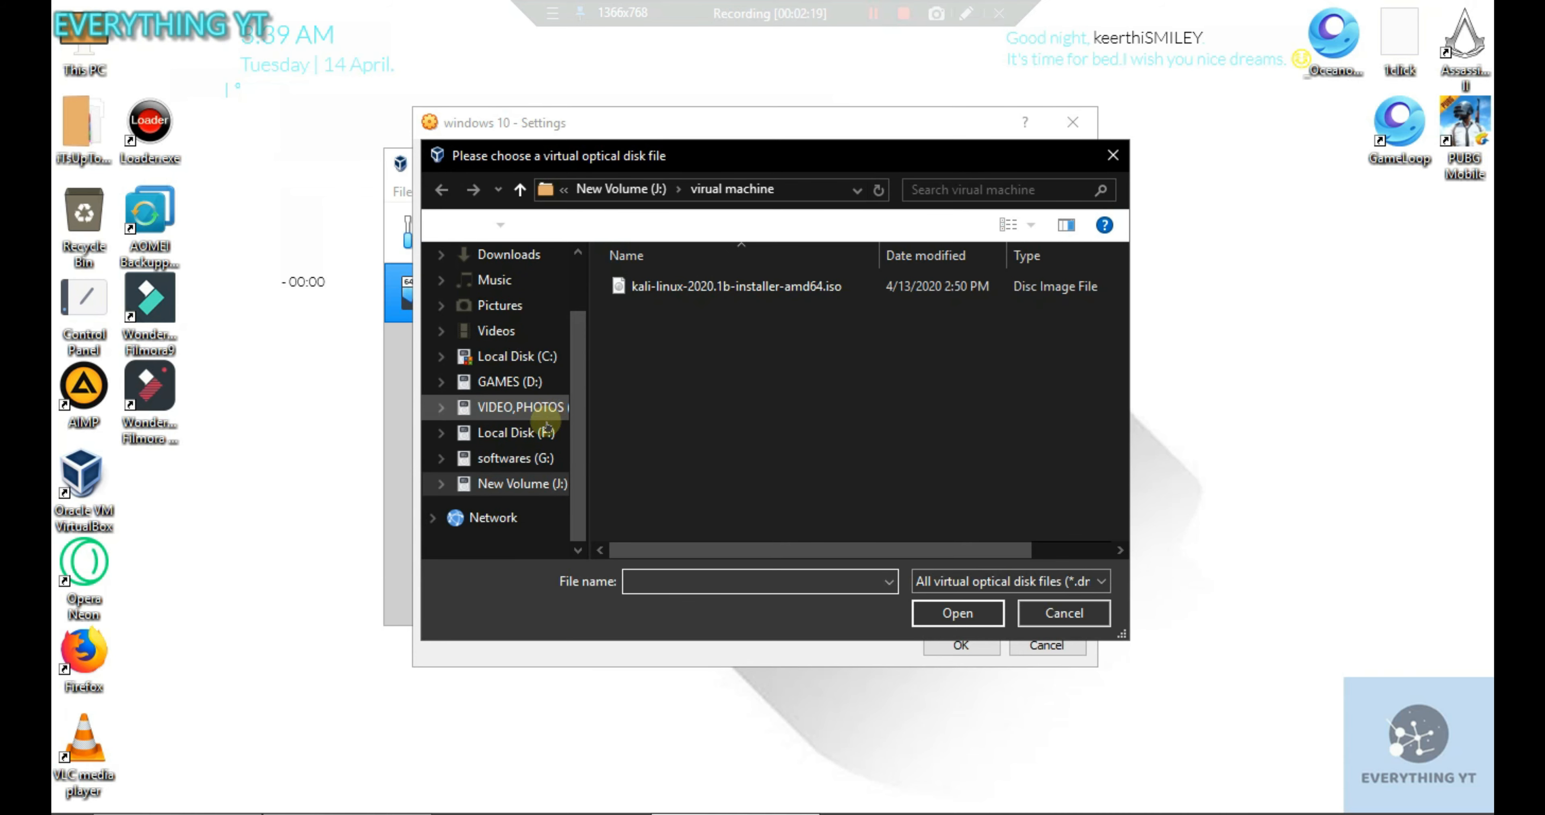
left_click(526, 463)
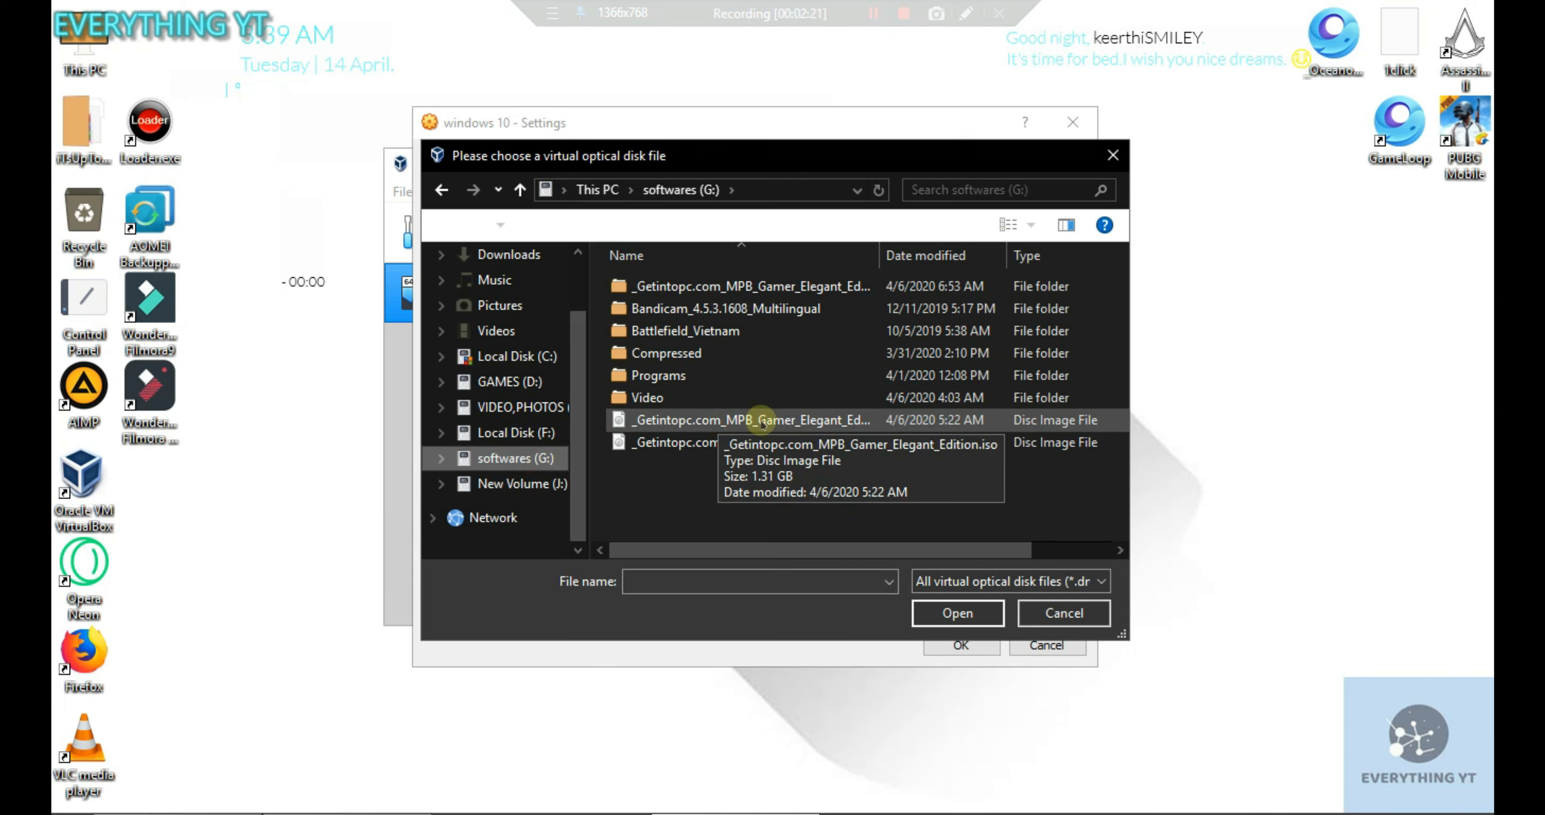
left_click(801, 423)
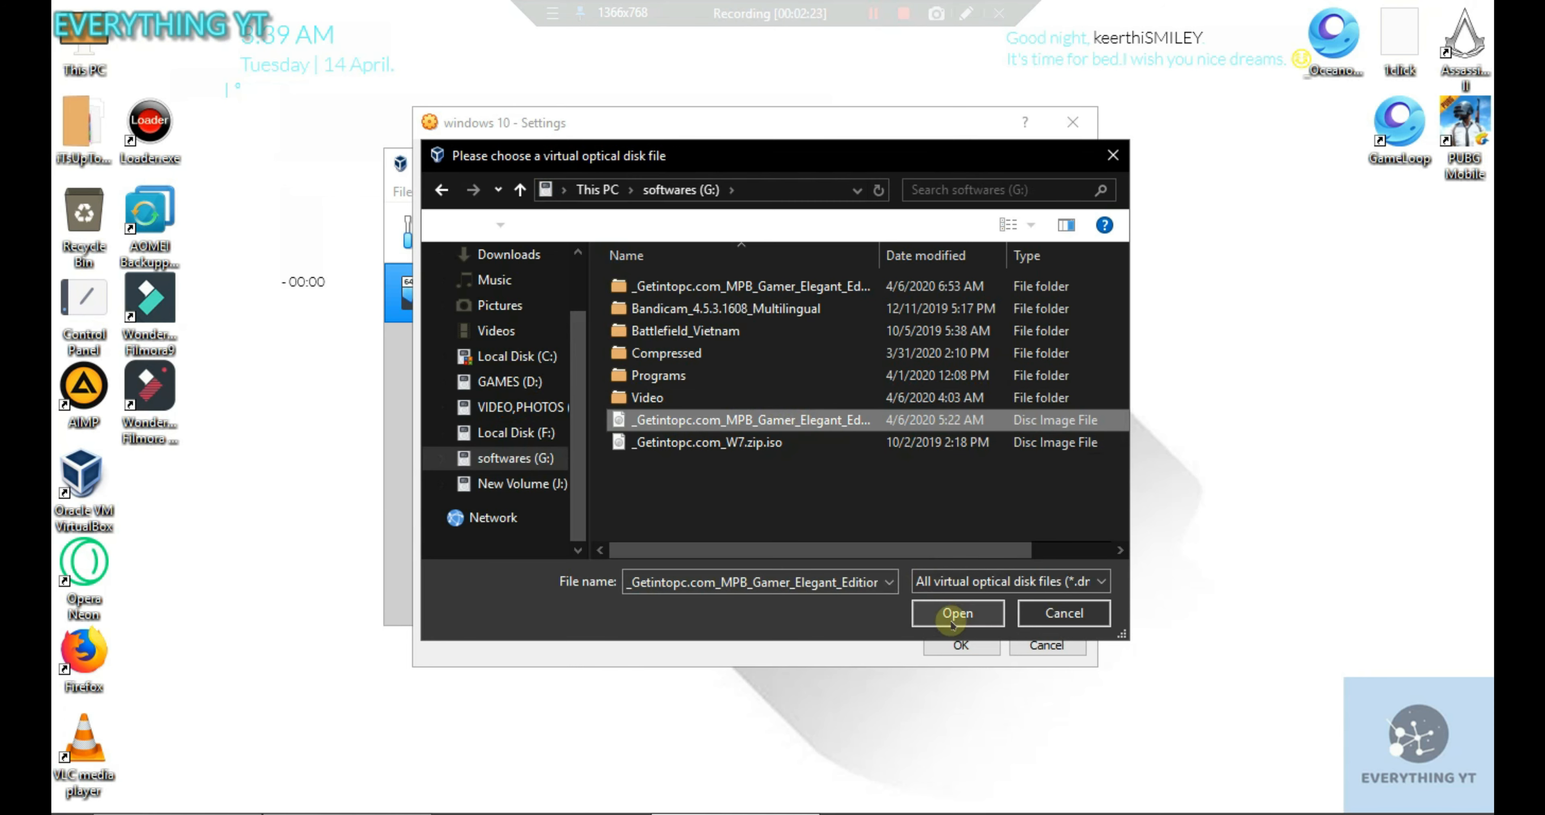
left_click(955, 613)
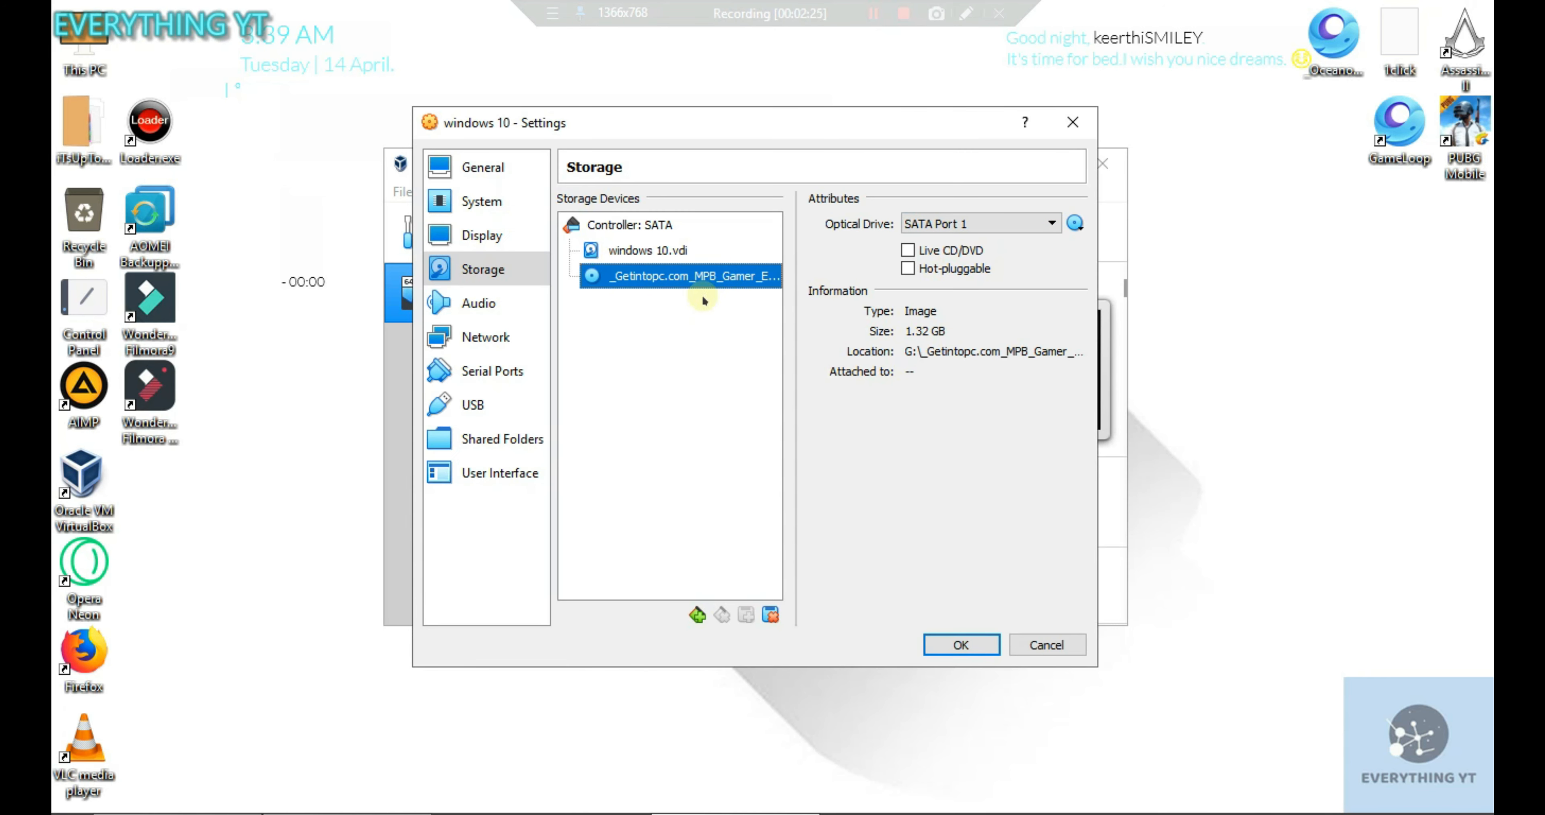
- Assign 2 processors to the virtual machine in its system settings
left_click(507, 171)
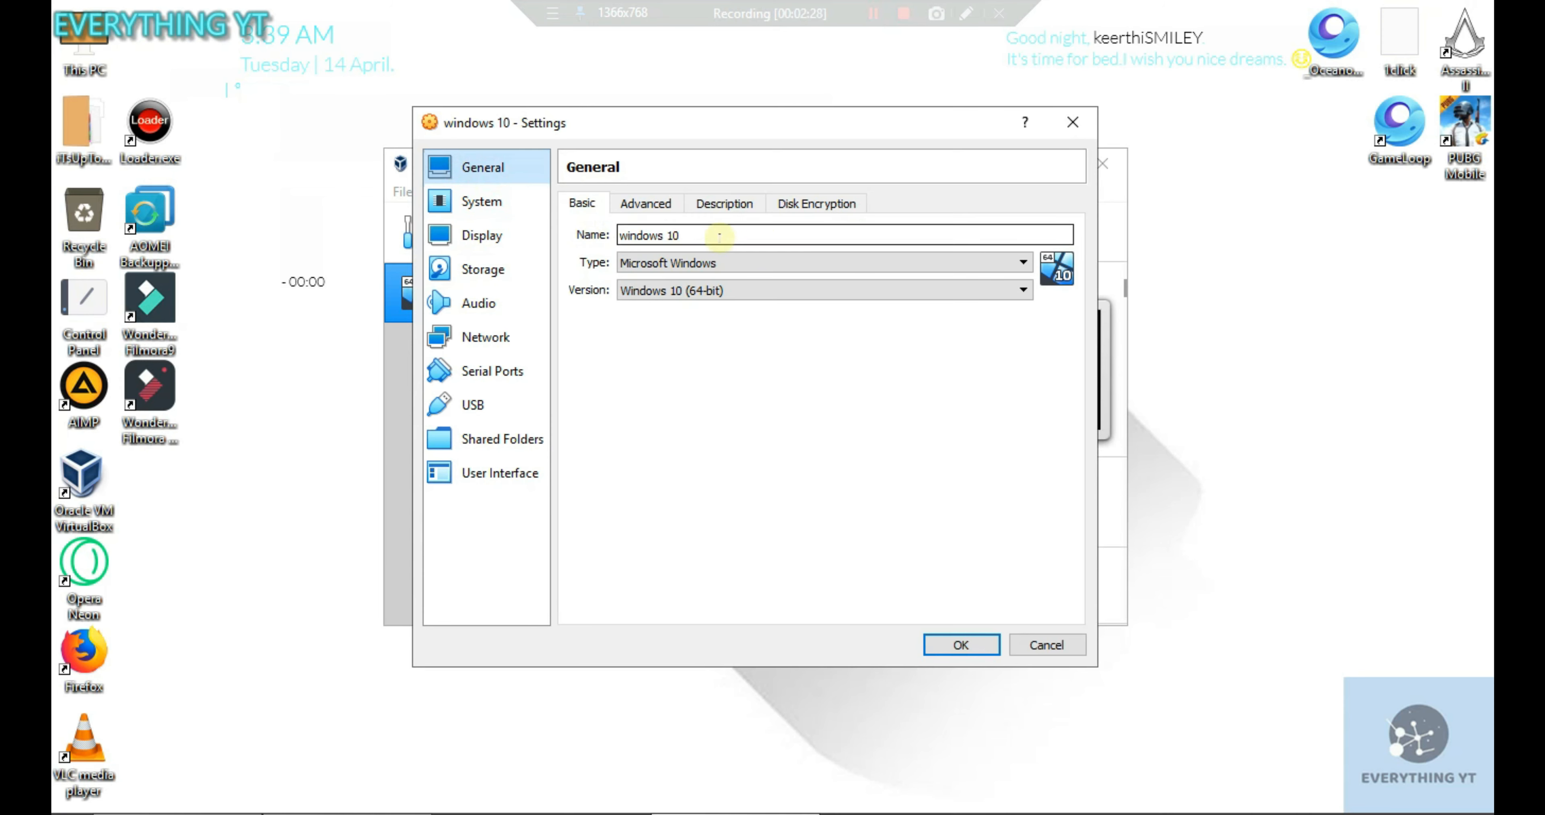
left_click(536, 203)
left_click(661, 205)
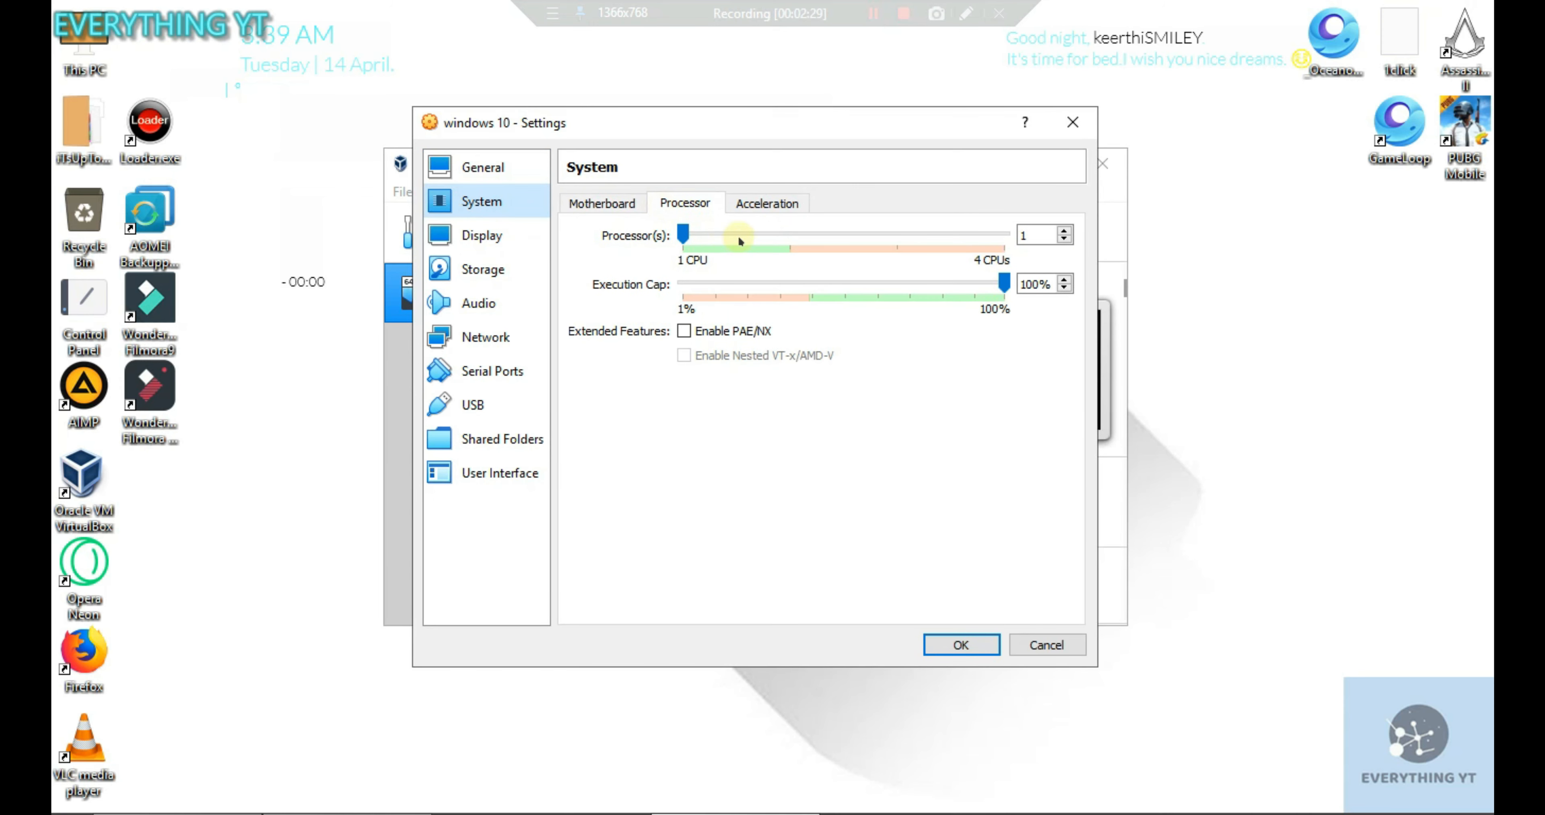
left_click(798, 248)
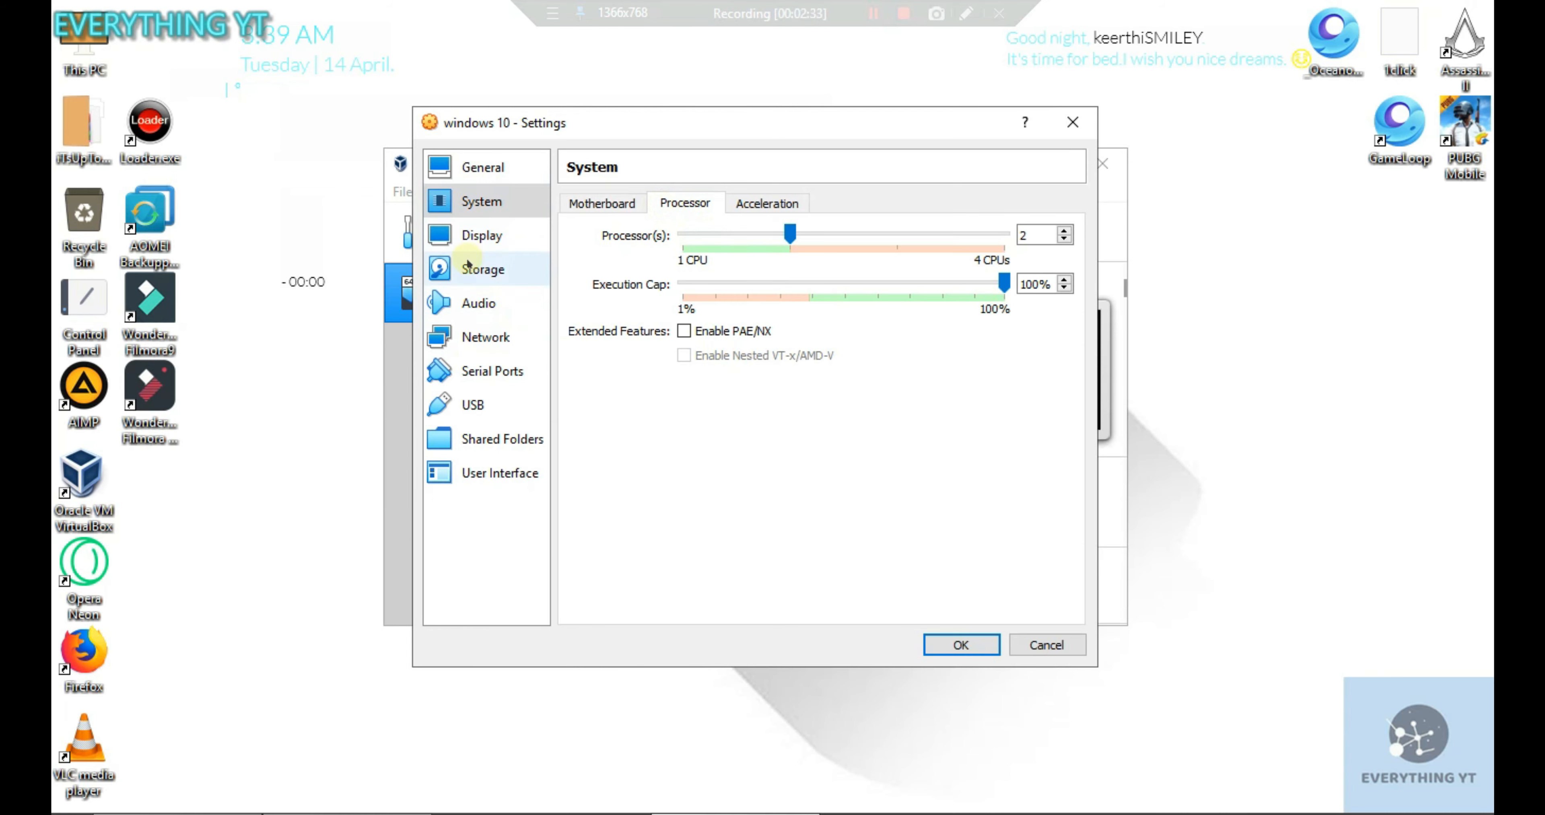
- Attach the machine's network Adapter 1 to Bridged Adapter
left_click(470, 238)
left_click(481, 341)
left_click(698, 259)
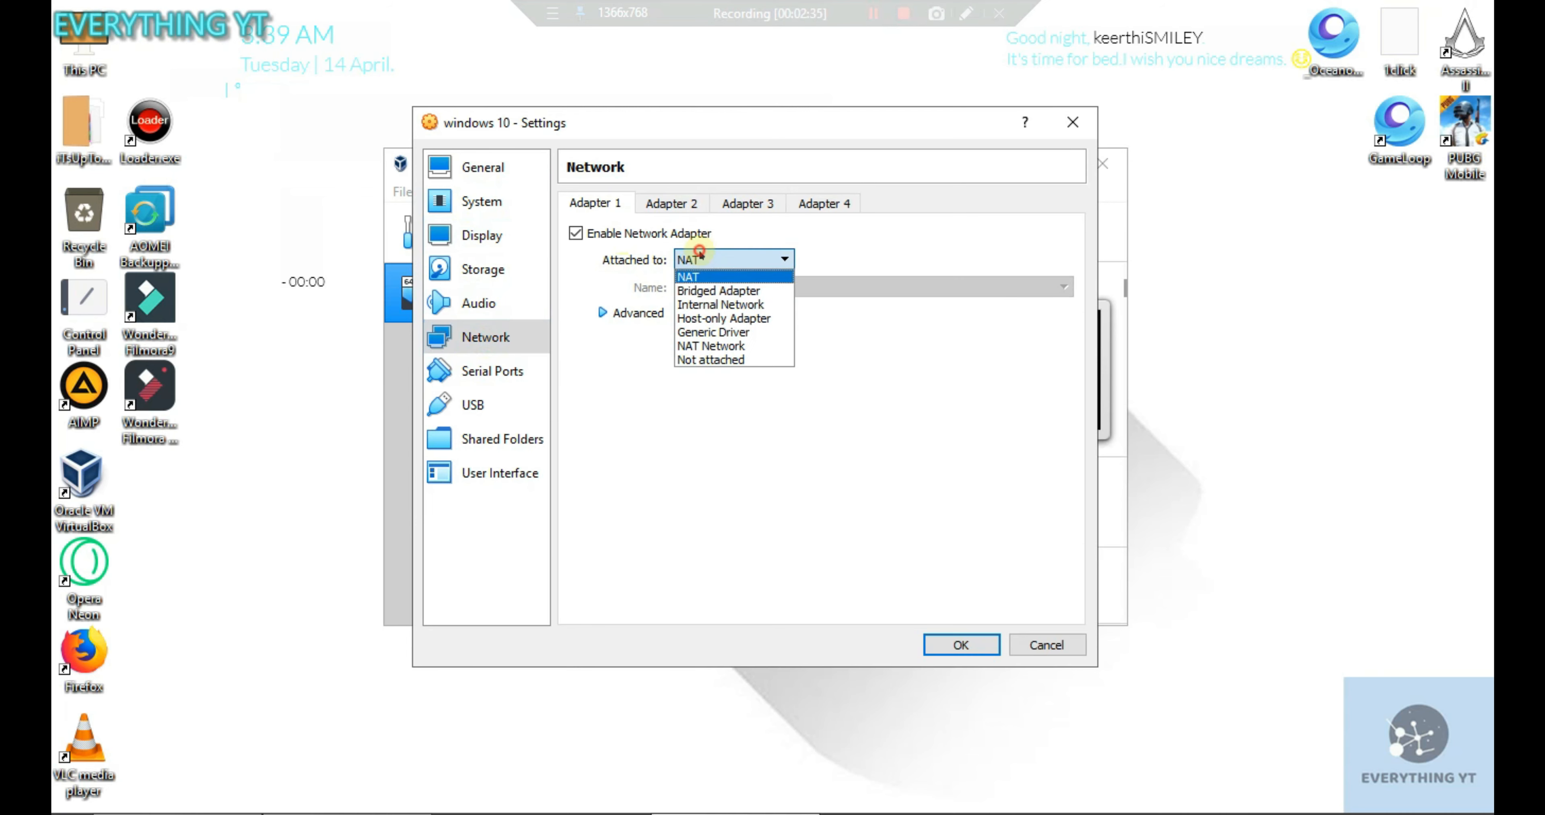
left_click(709, 294)
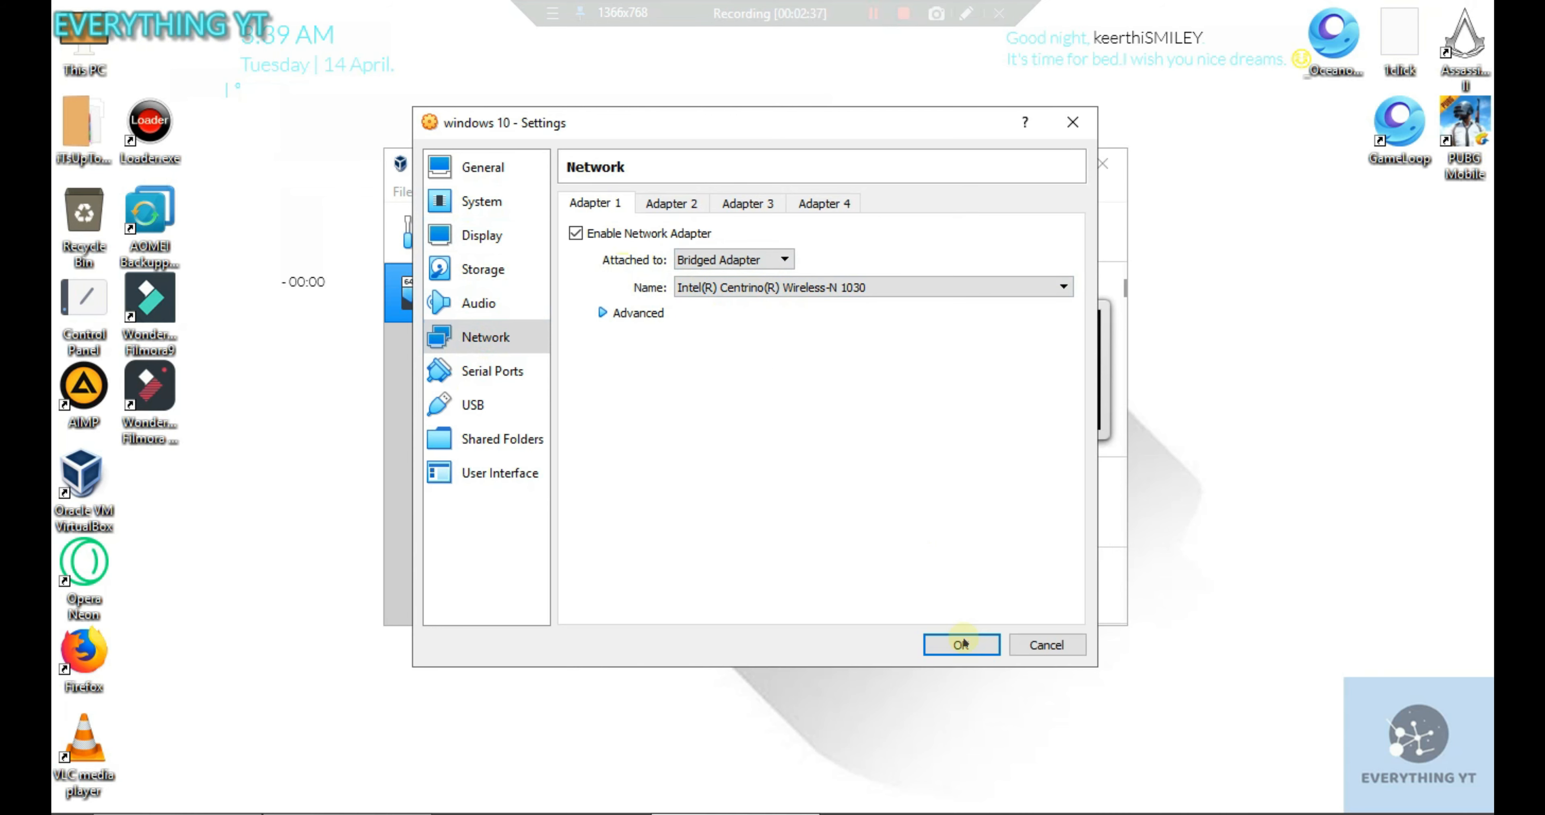
- Save the network settings and start the windows 10 machine, declining to select a start-up disk
left_click(950, 644)
left_click(787, 238)
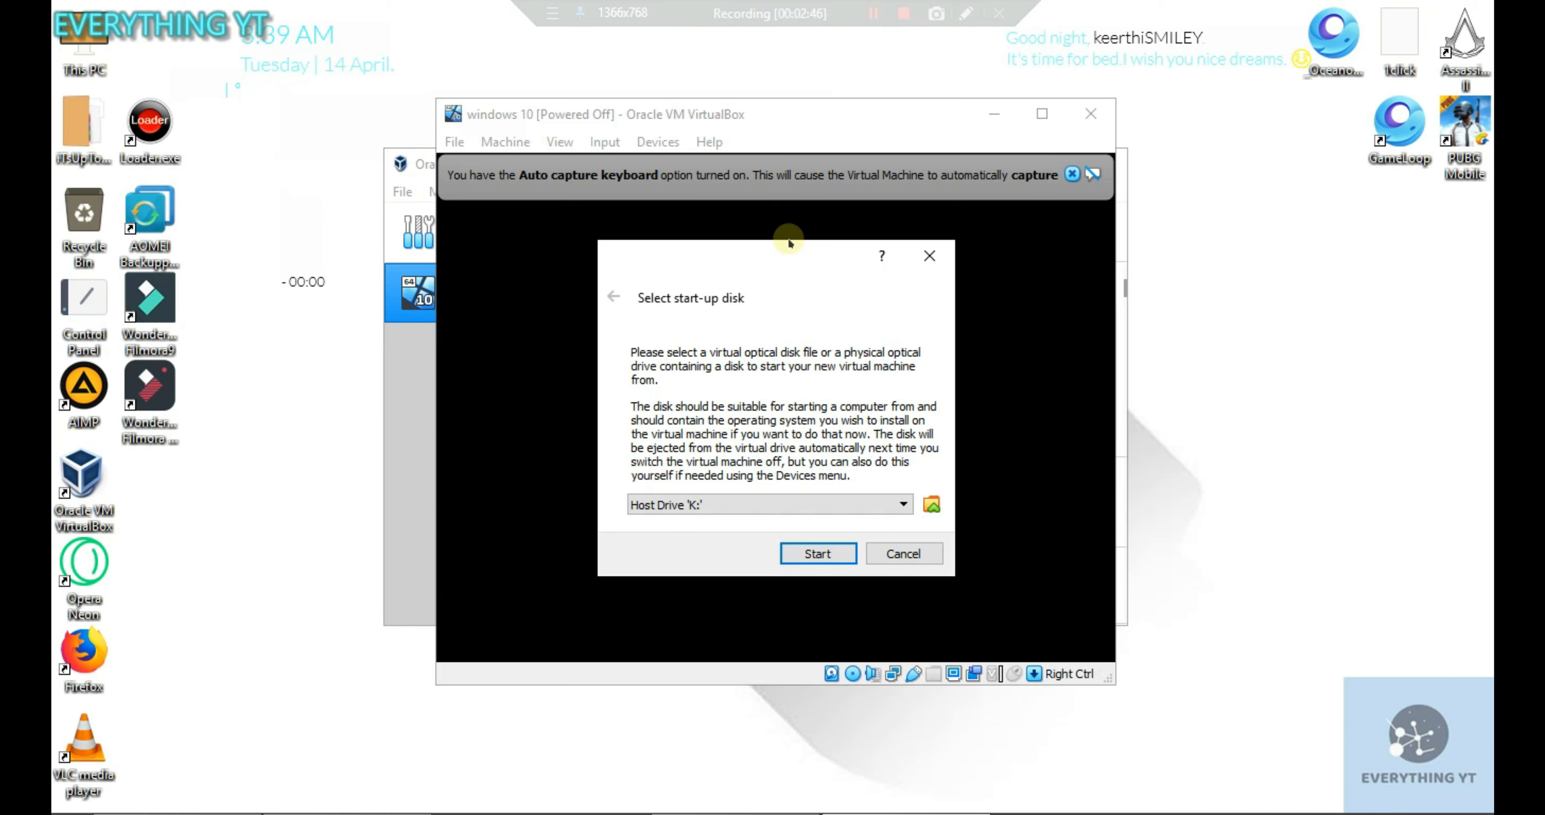
left_click(917, 553)
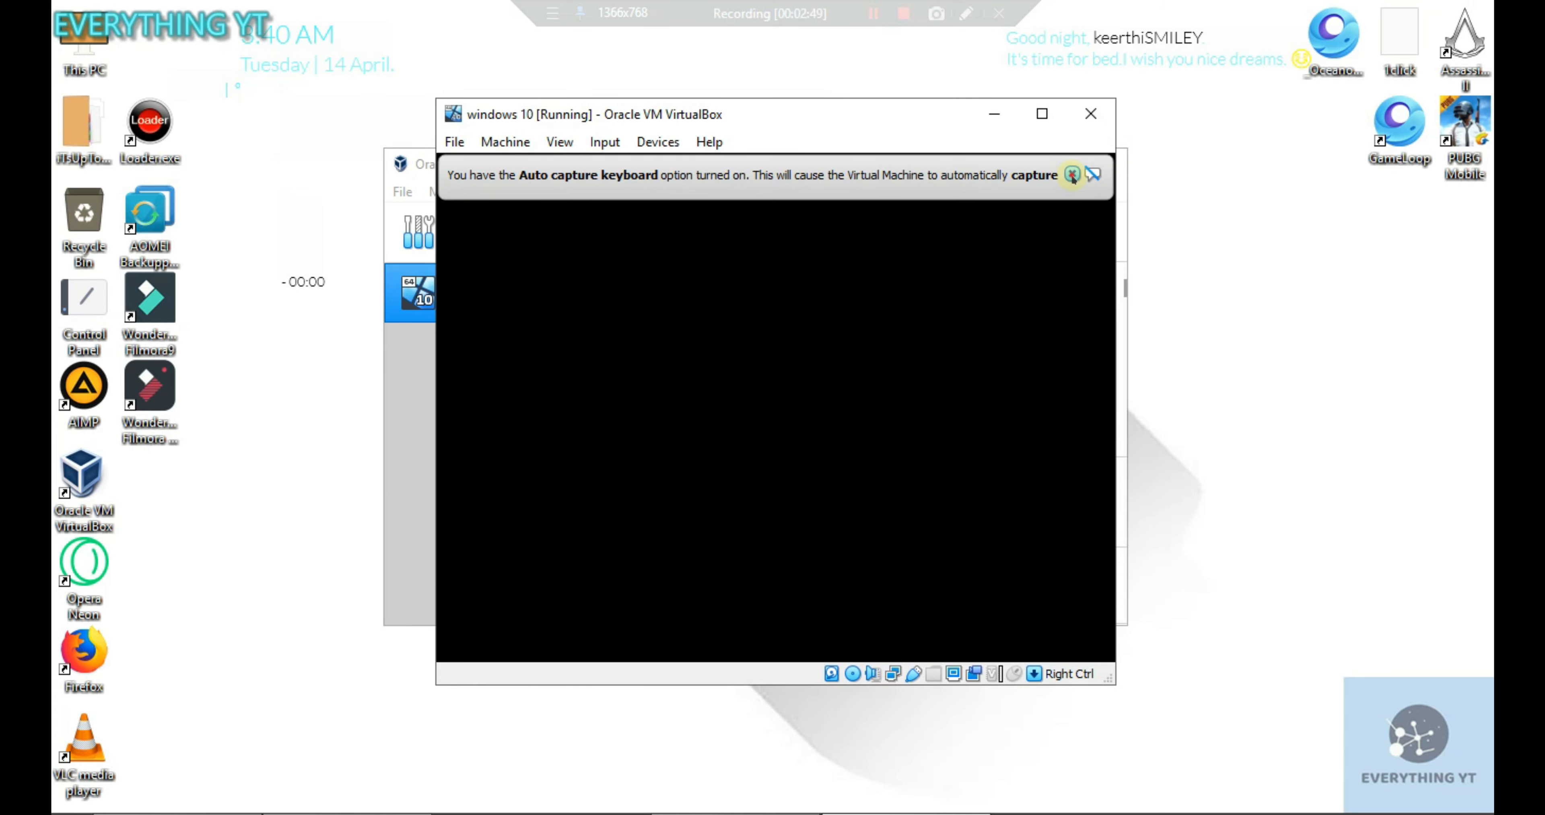
- Dismiss the keyboard capture notice and maximize the running machine's window
left_click(1072, 173)
left_click(1041, 116)
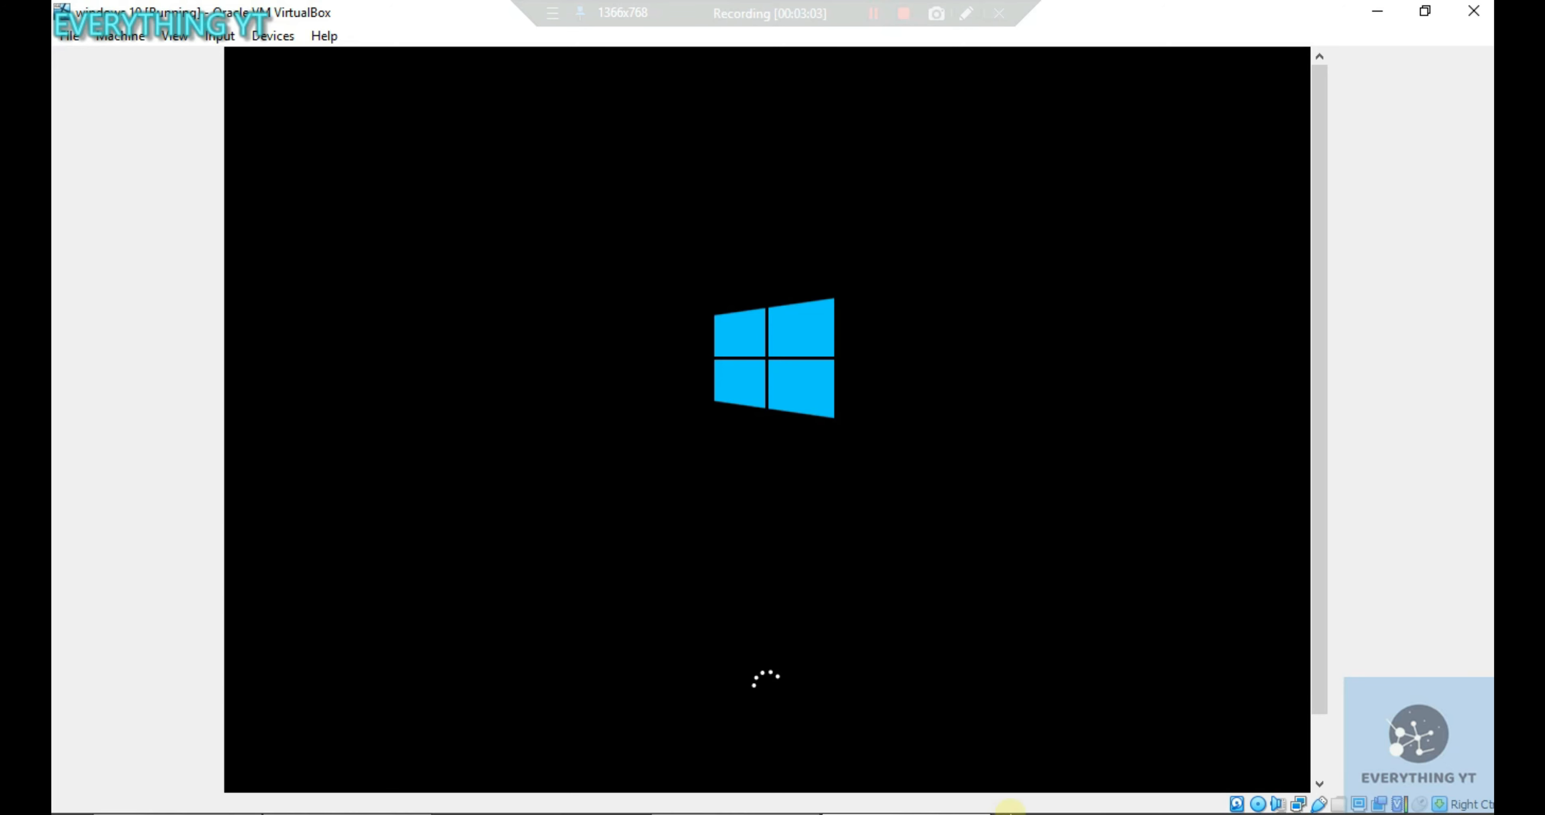
left_click_drag(350, 10, 478, 27)
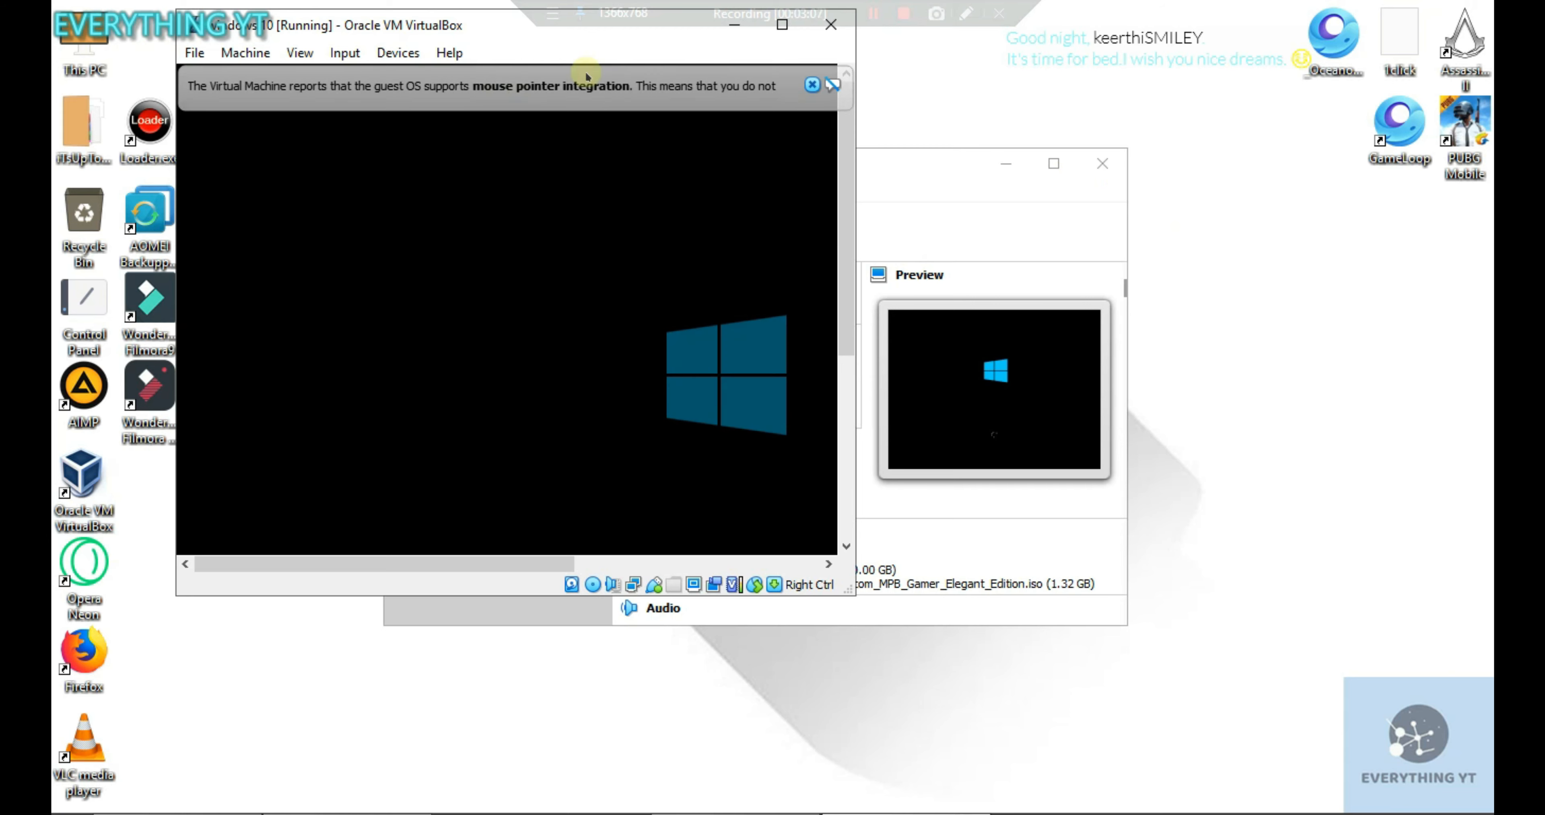
left_click(782, 25)
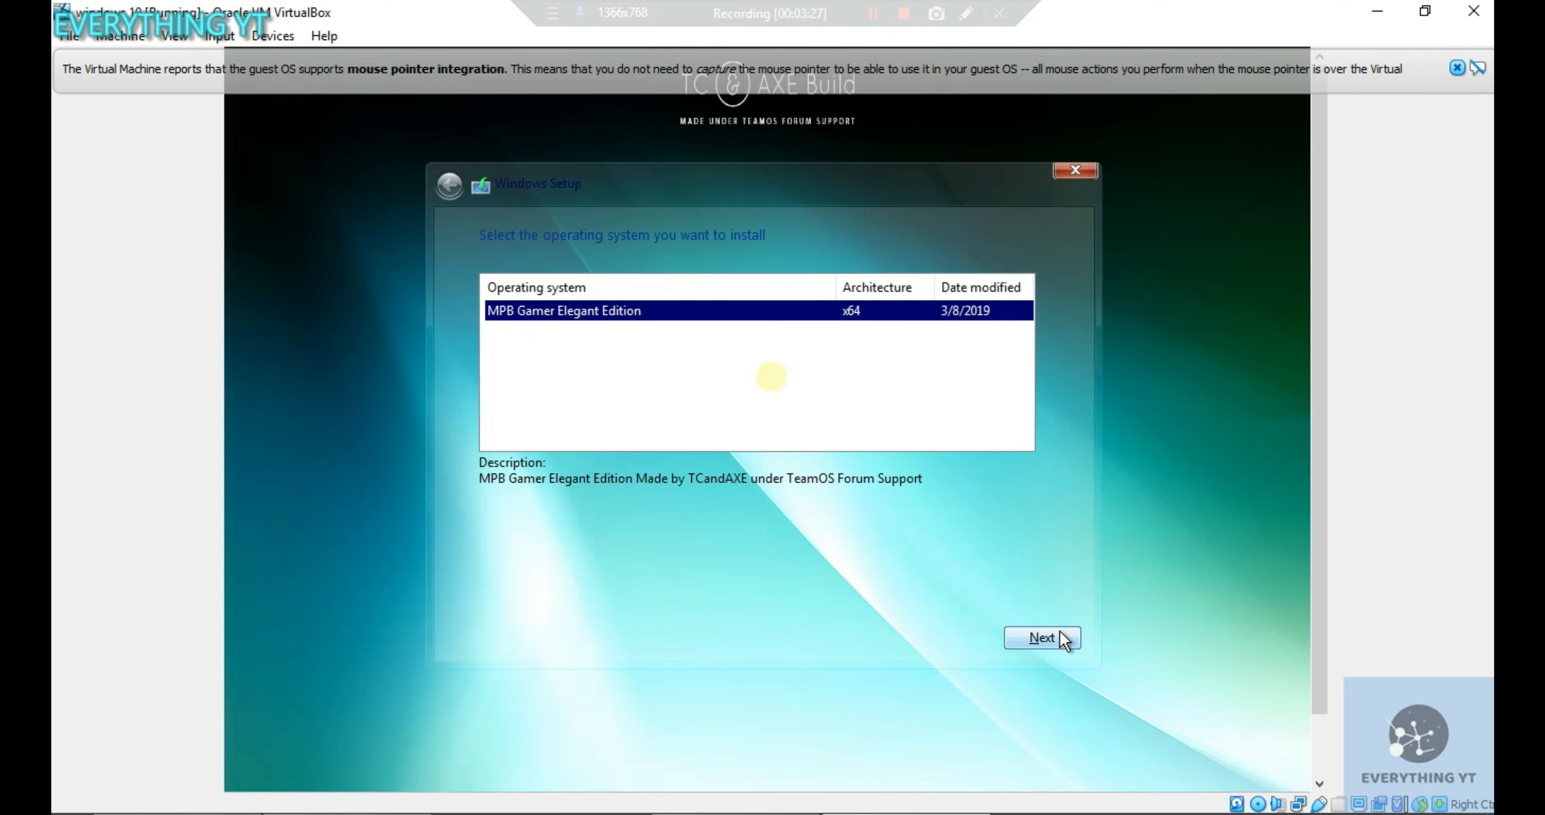
- Install the MPB Gamer Elegant Edition x64 operating system on the unallocated space of Drive 0
left_click(1026, 638)
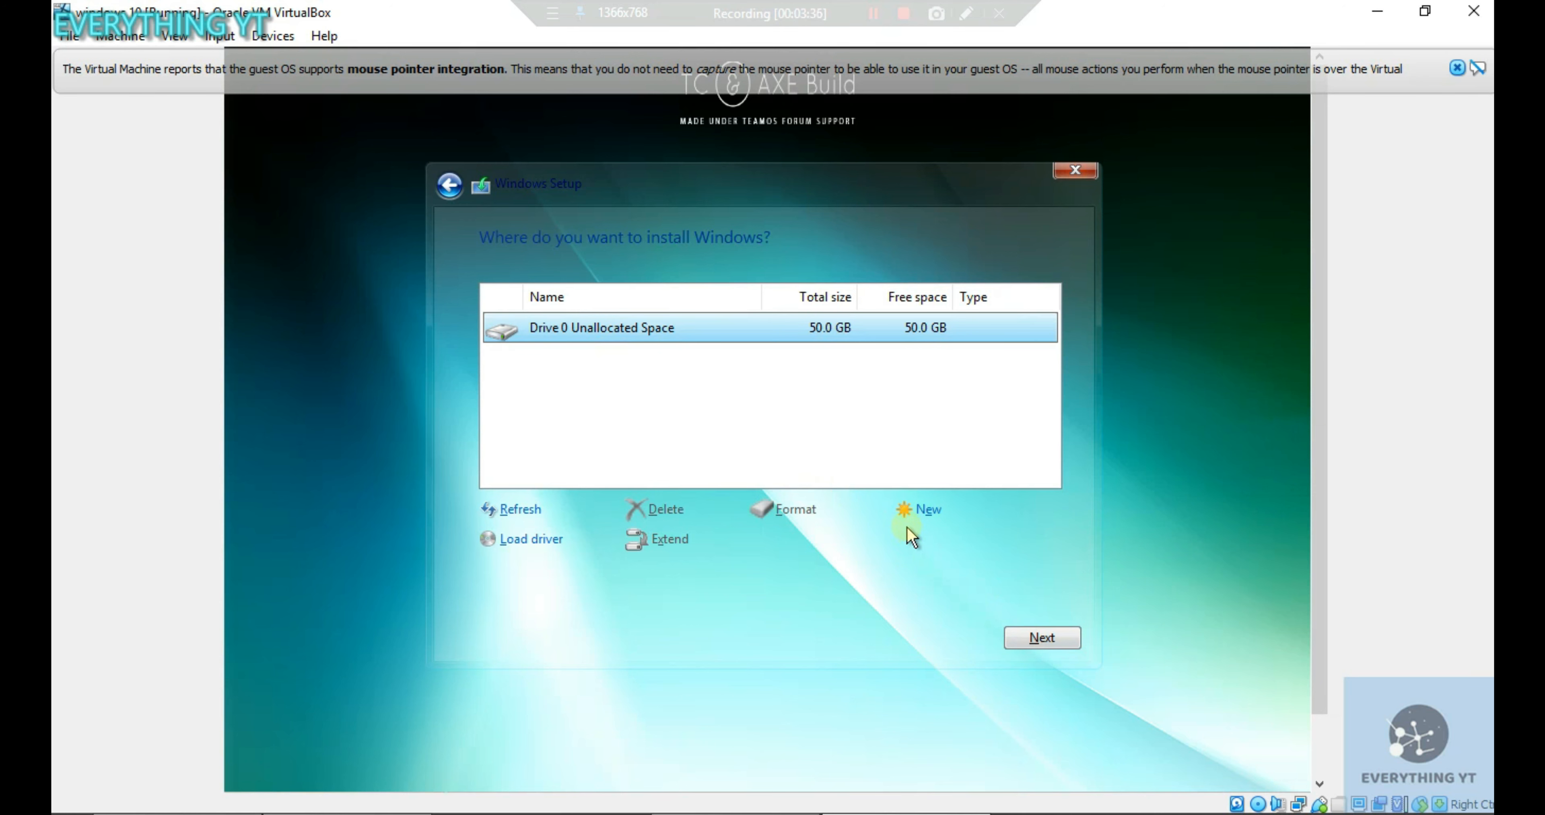
left_click(1019, 636)
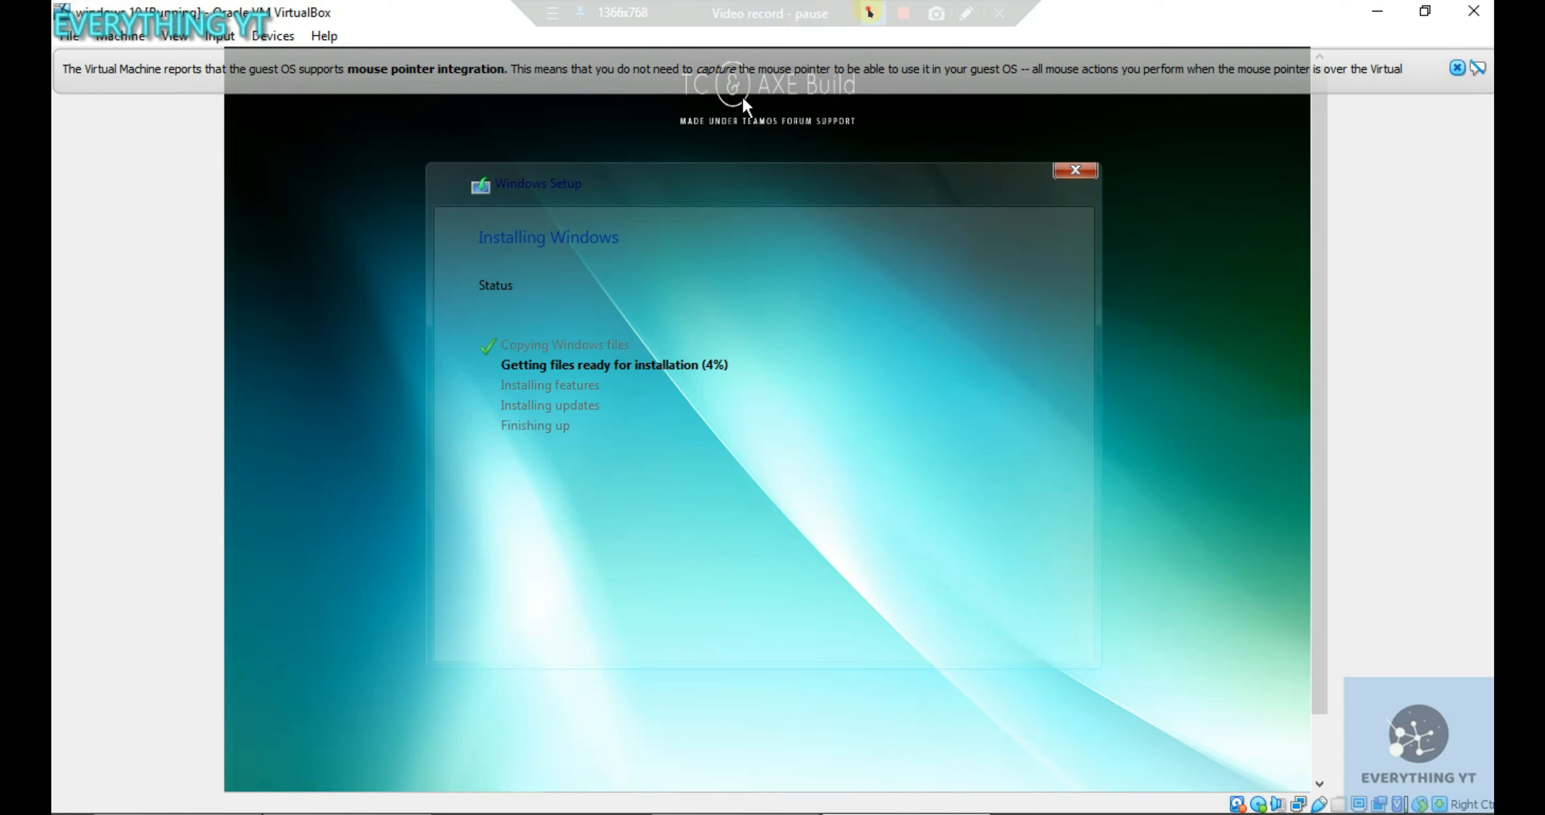
left_click(868, 12)
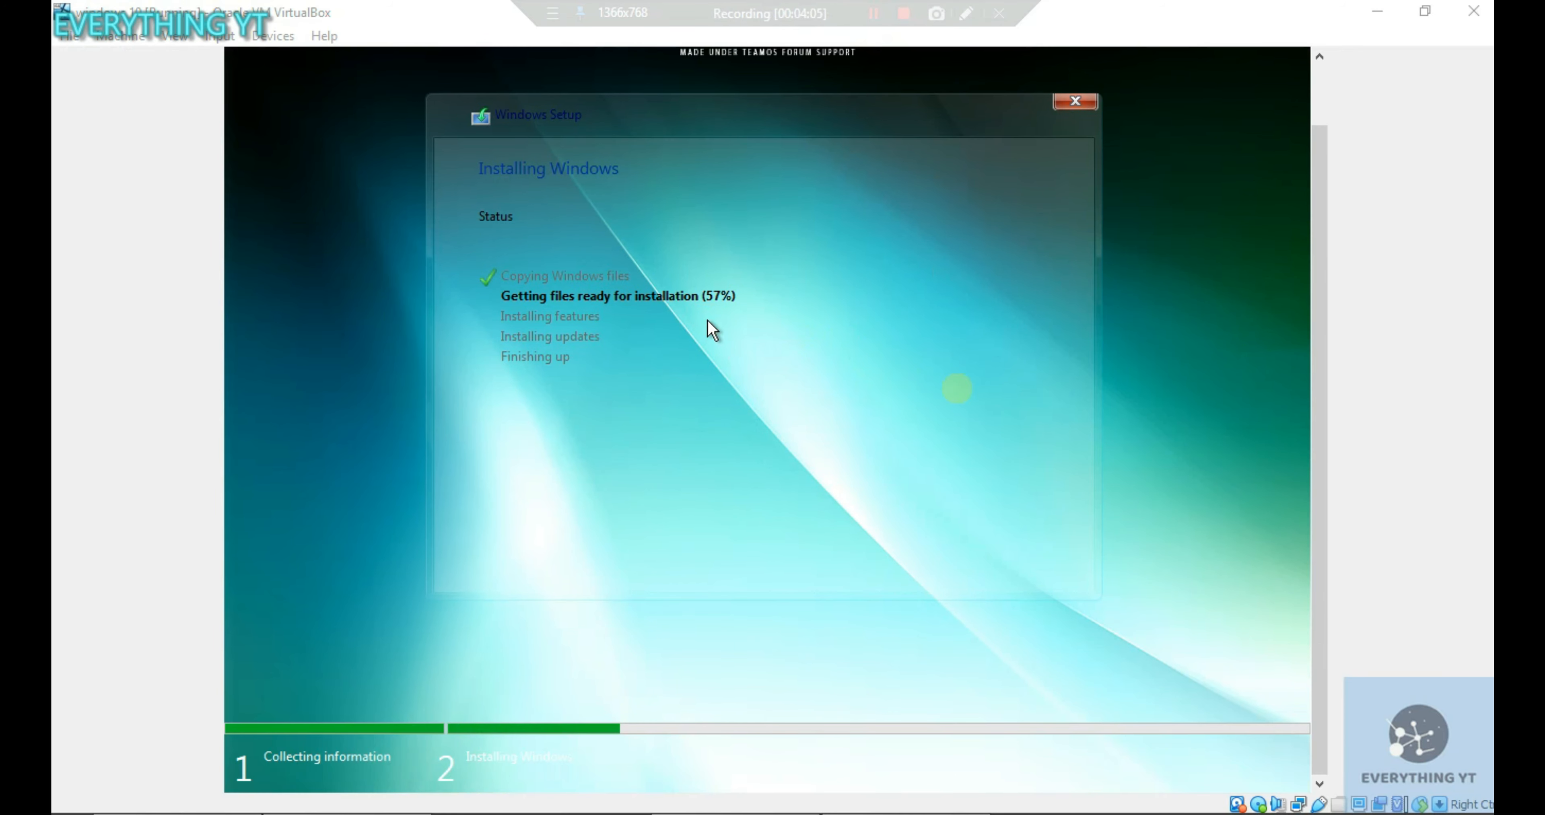
- Try full-screen mode for the running machine and return it to the windowed view
left_click(63, 44)
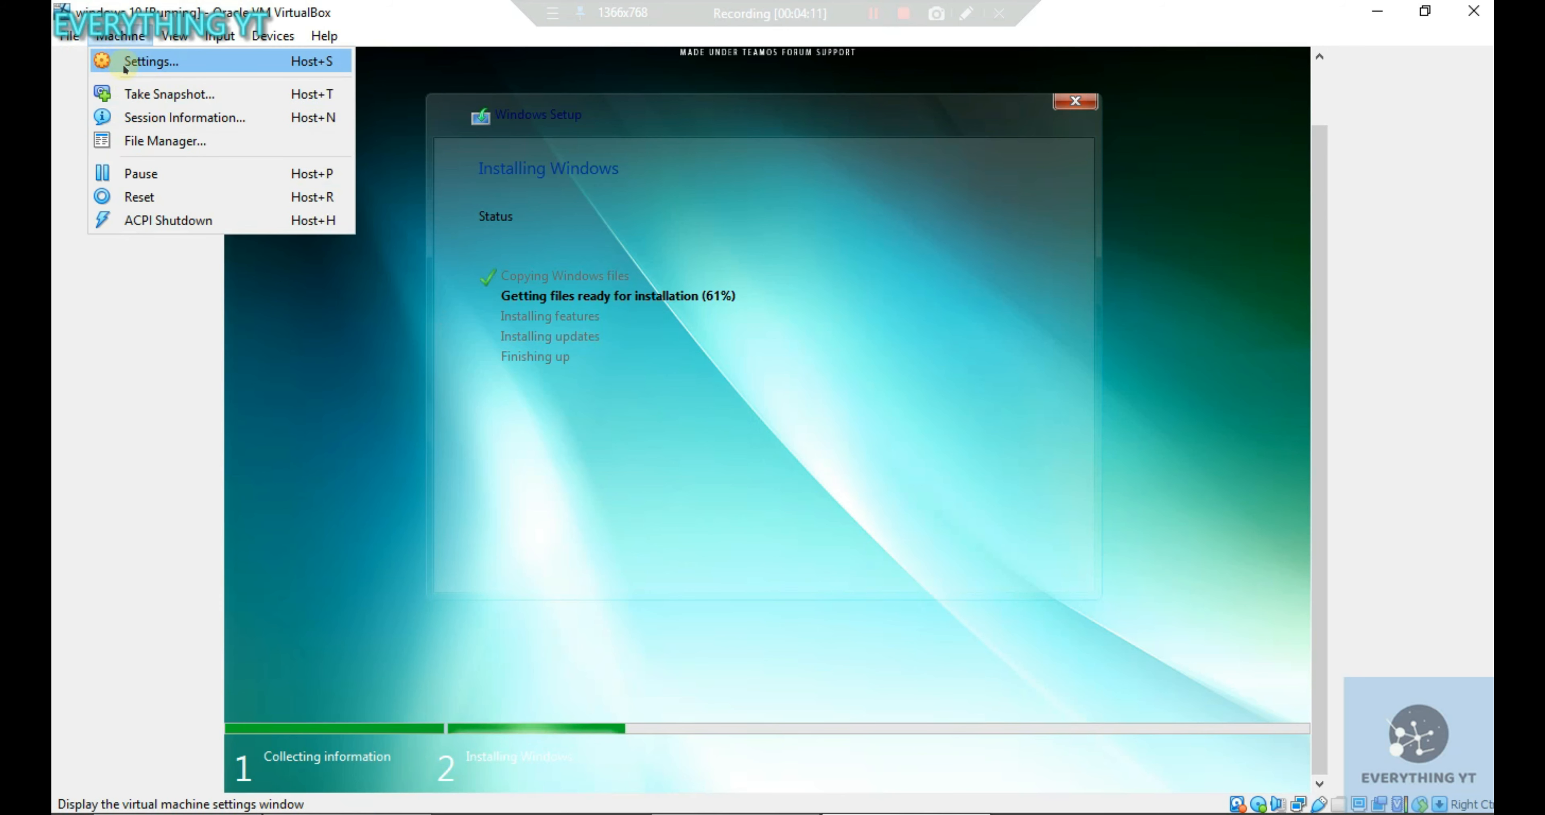
mouse_move(173, 35)
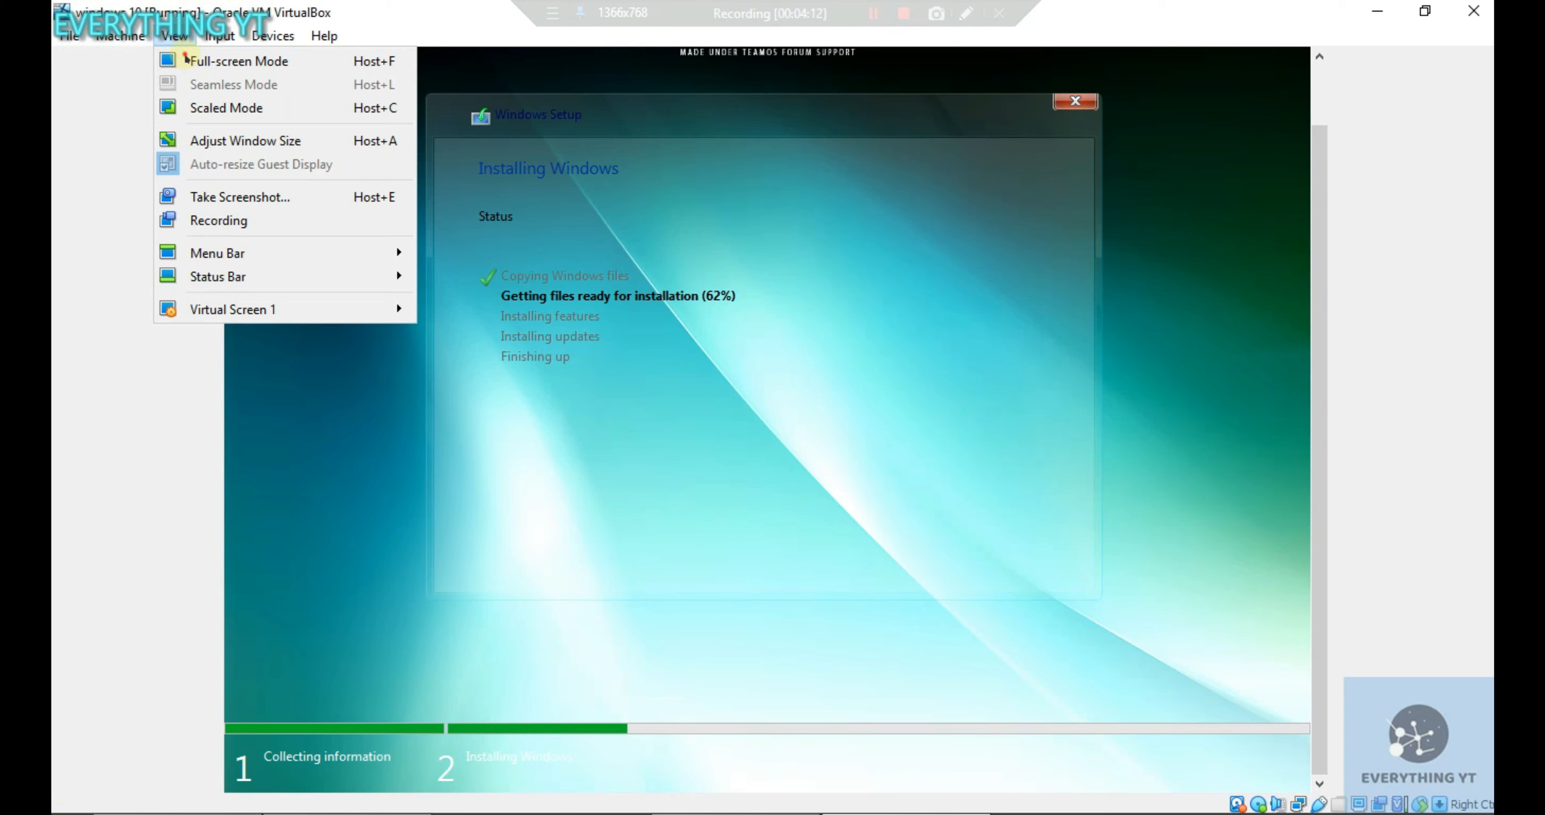
left_click(186, 60)
left_click(720, 500)
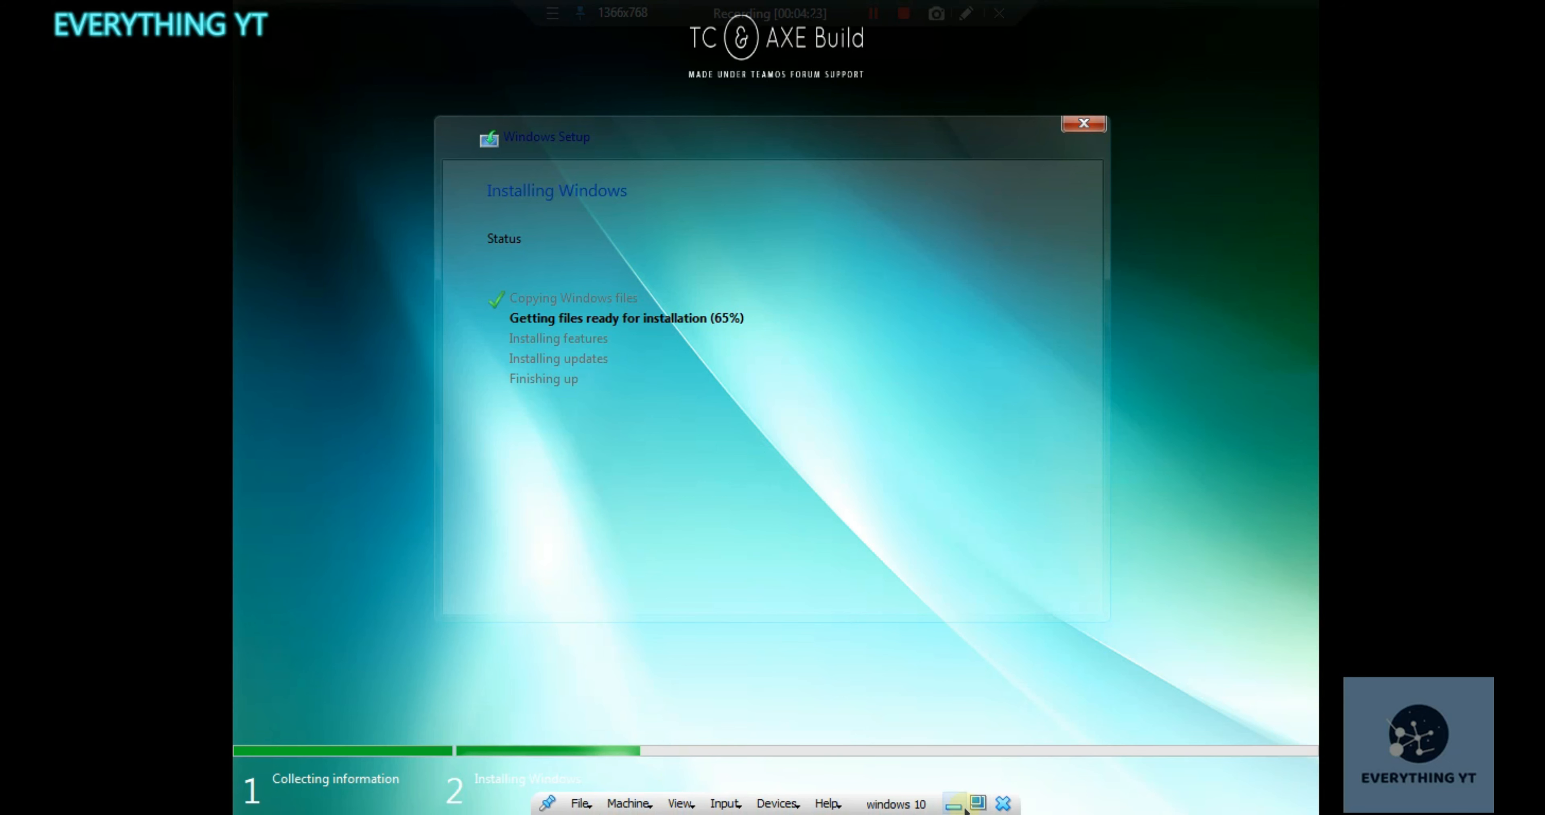
left_click(978, 803)
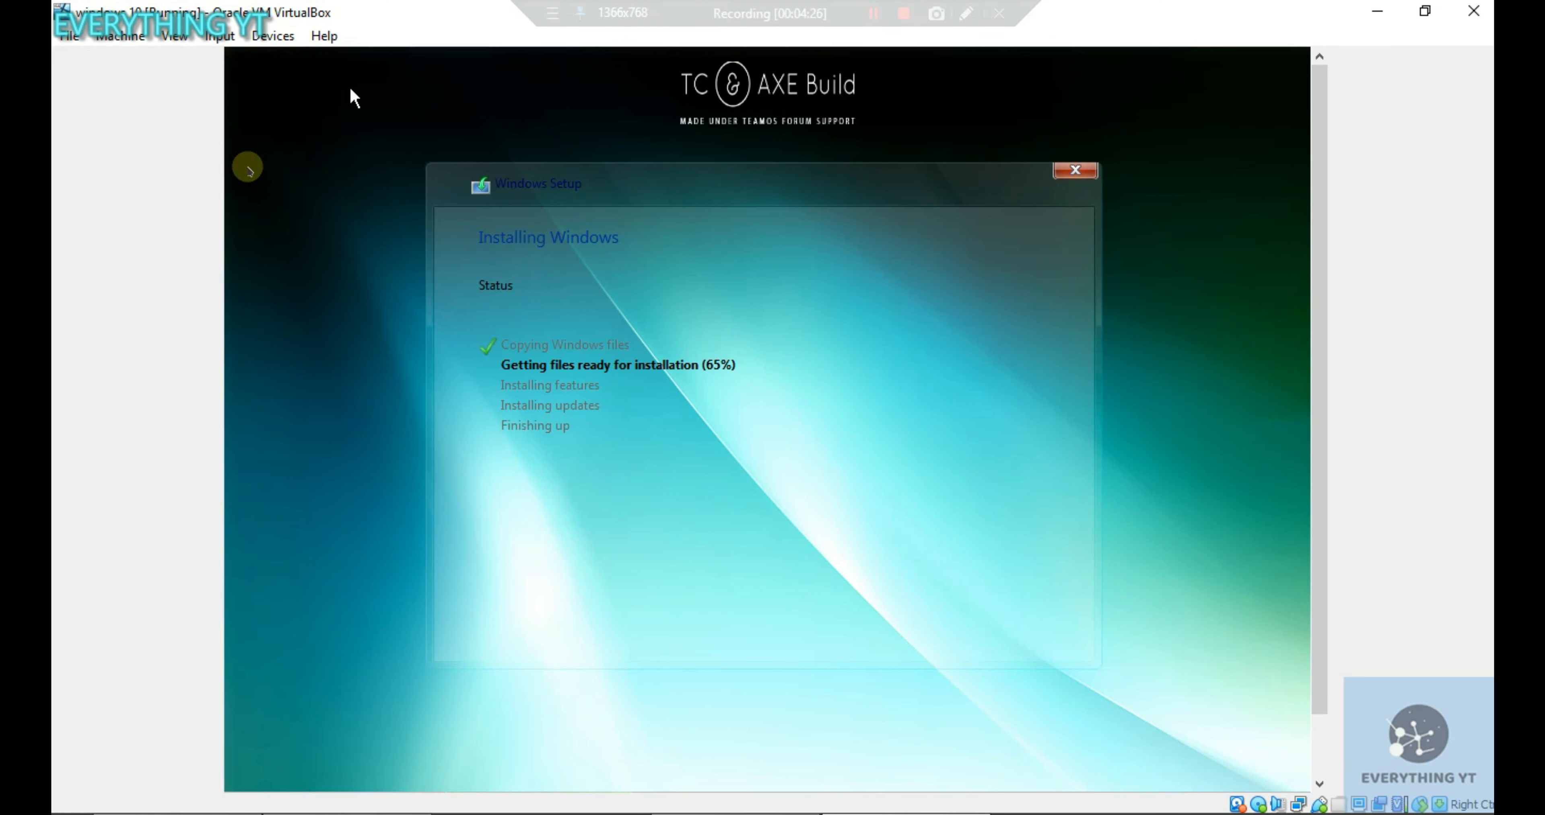
- Switch the running machine to Scaled Mode and maximize its window
left_click(174, 36)
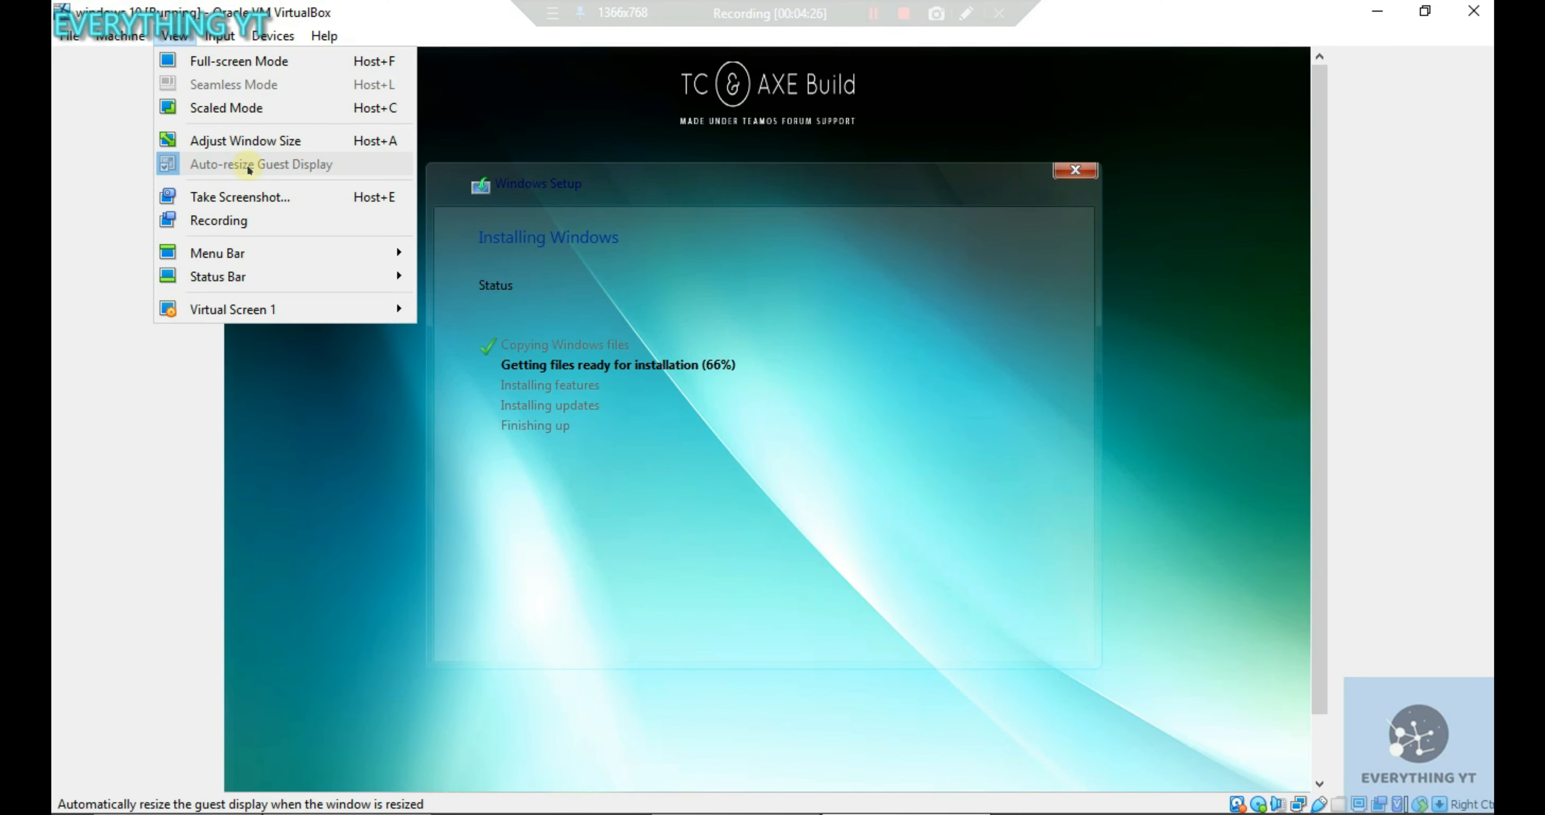
left_click(239, 109)
left_click(719, 510)
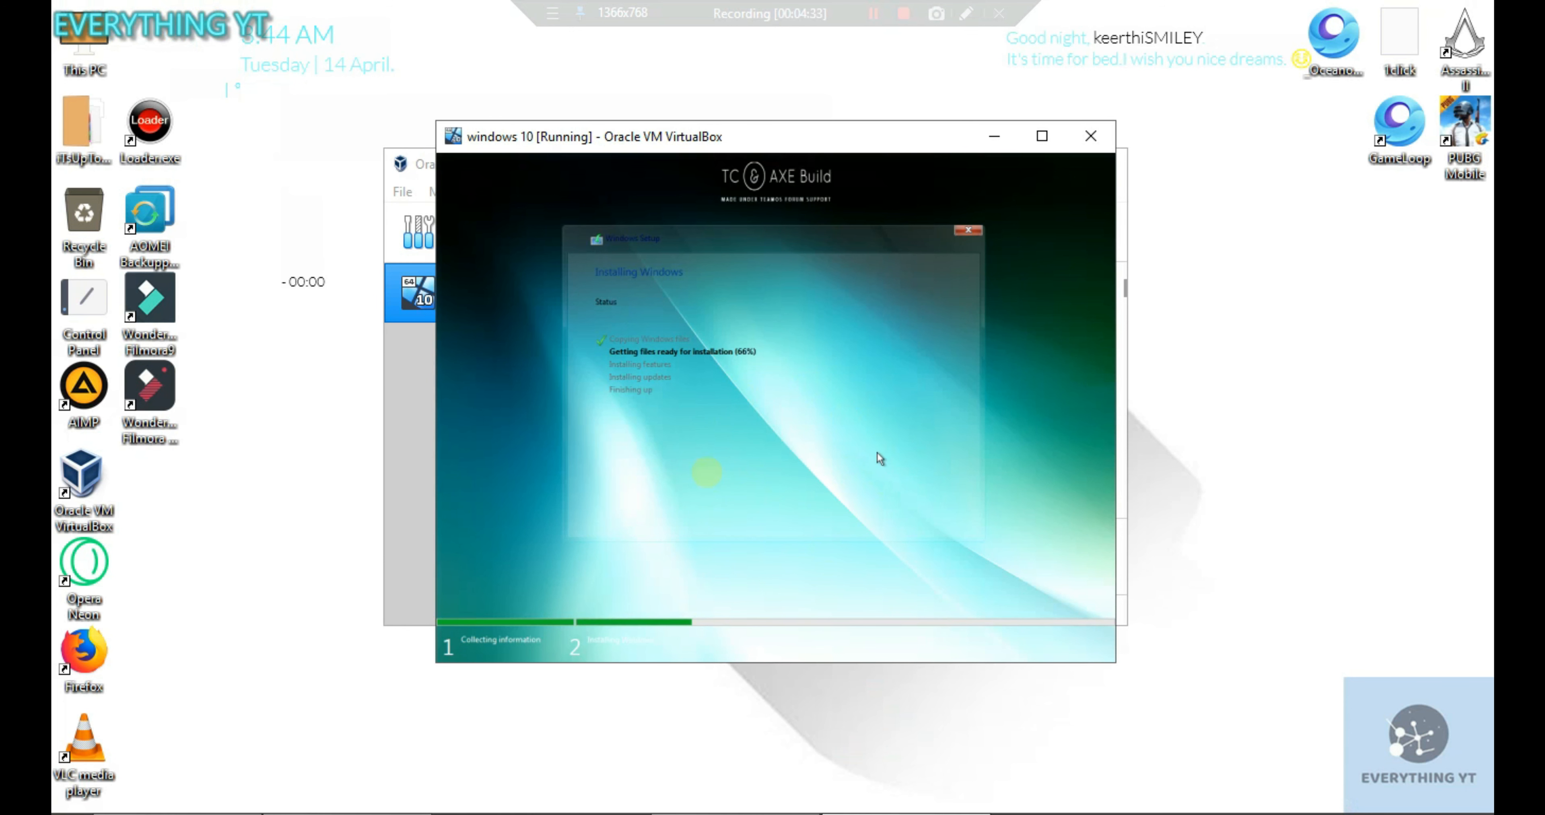
left_click(1041, 136)
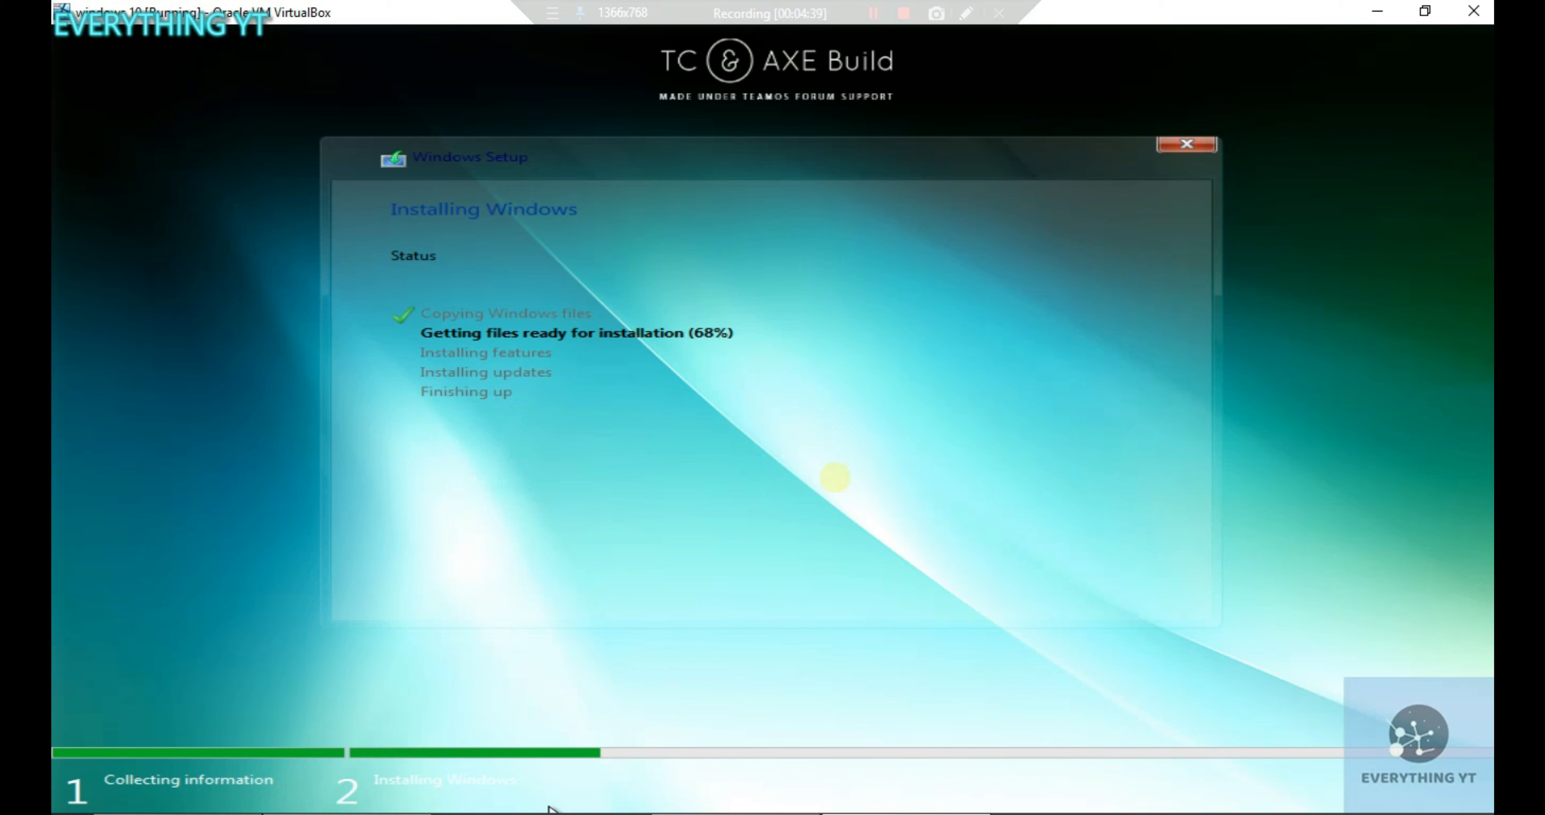
left_click(60, 7)
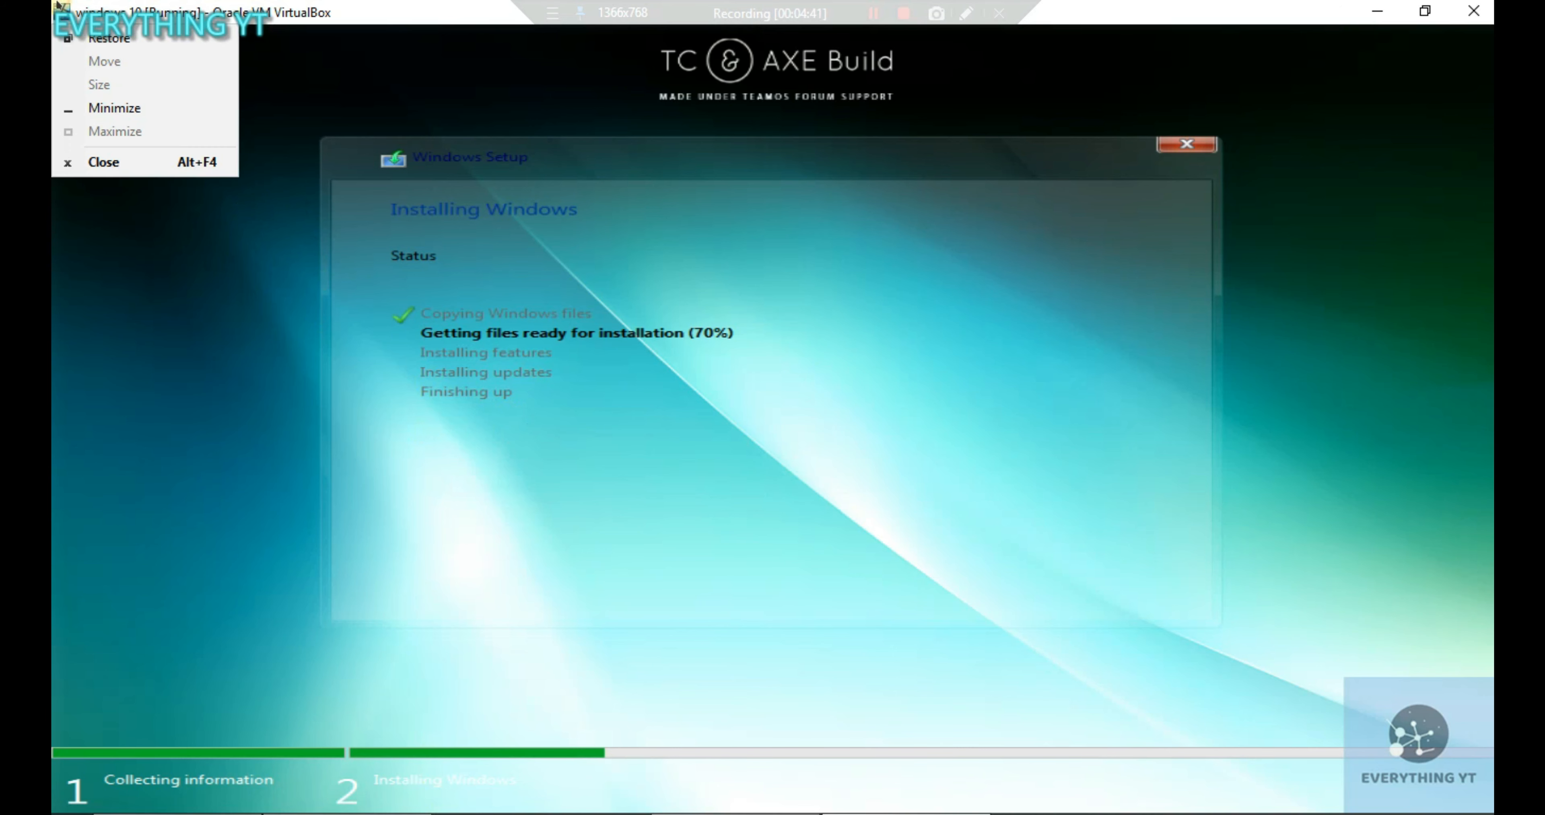
left_click(411, 77)
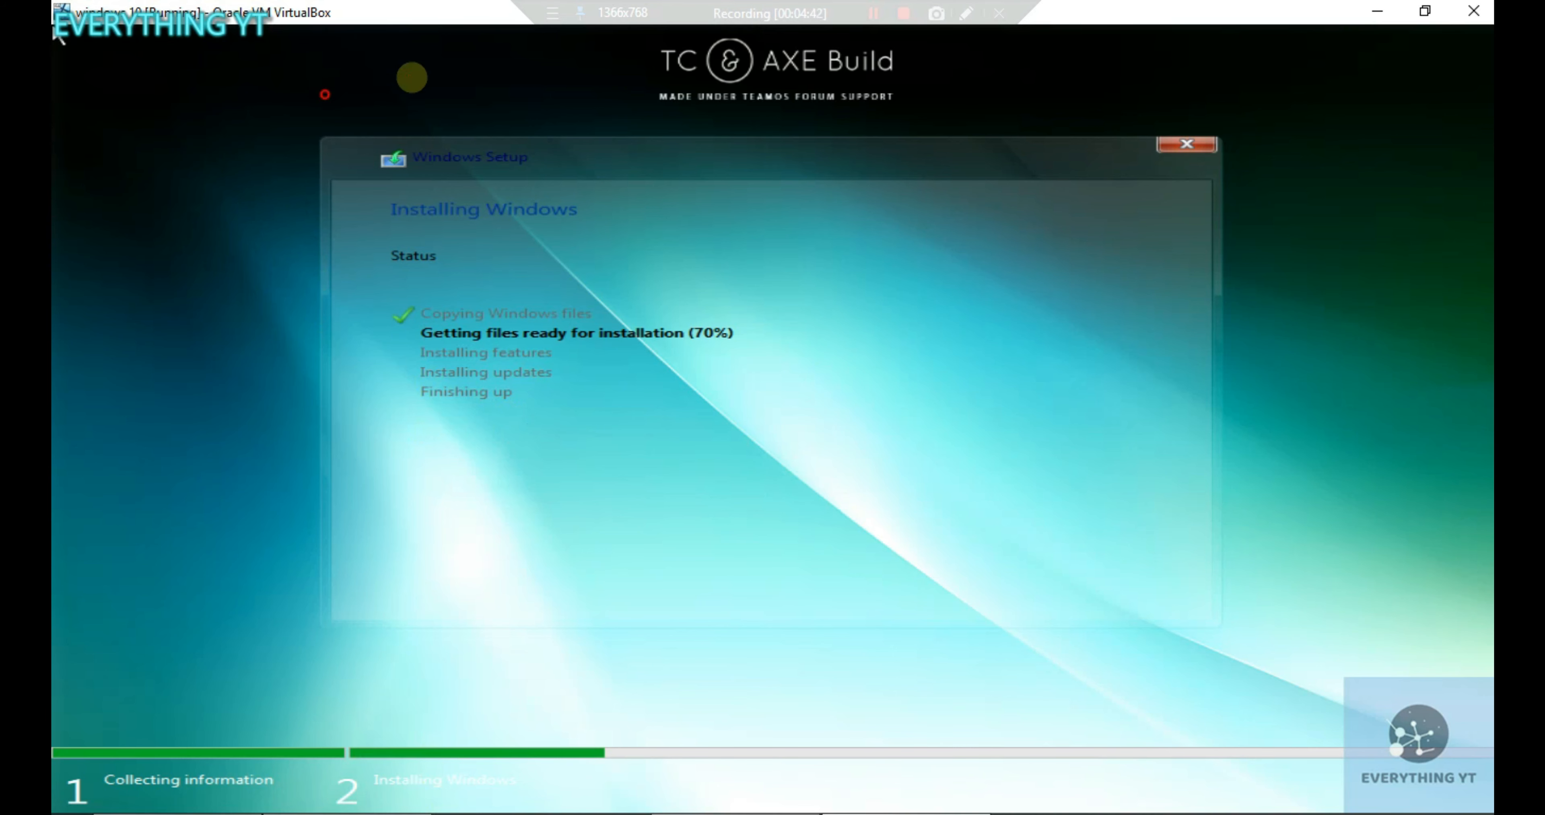
left_click(1424, 10)
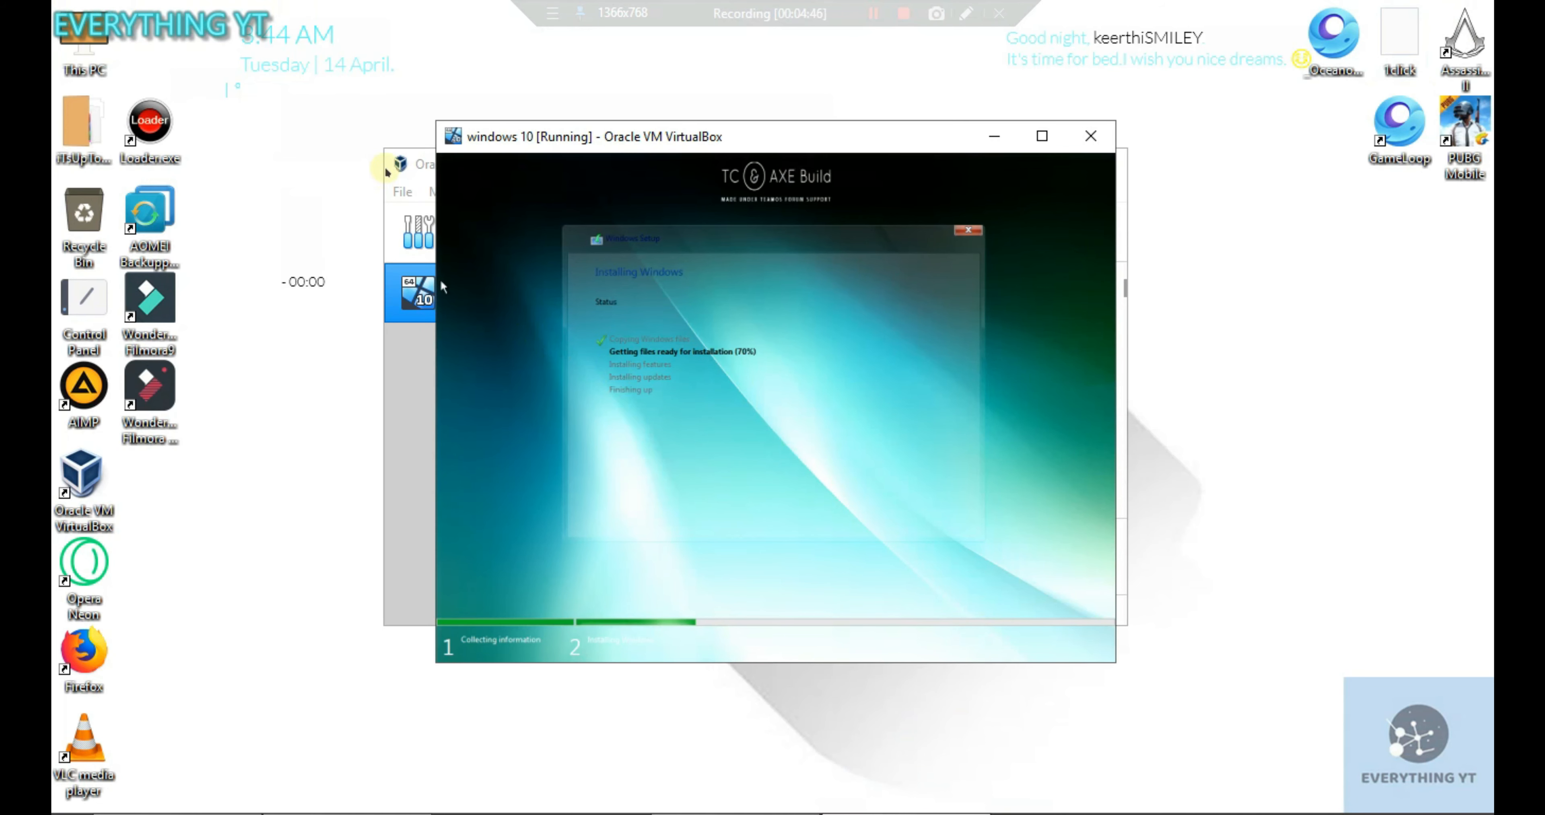
left_click(420, 288)
left_click(449, 195)
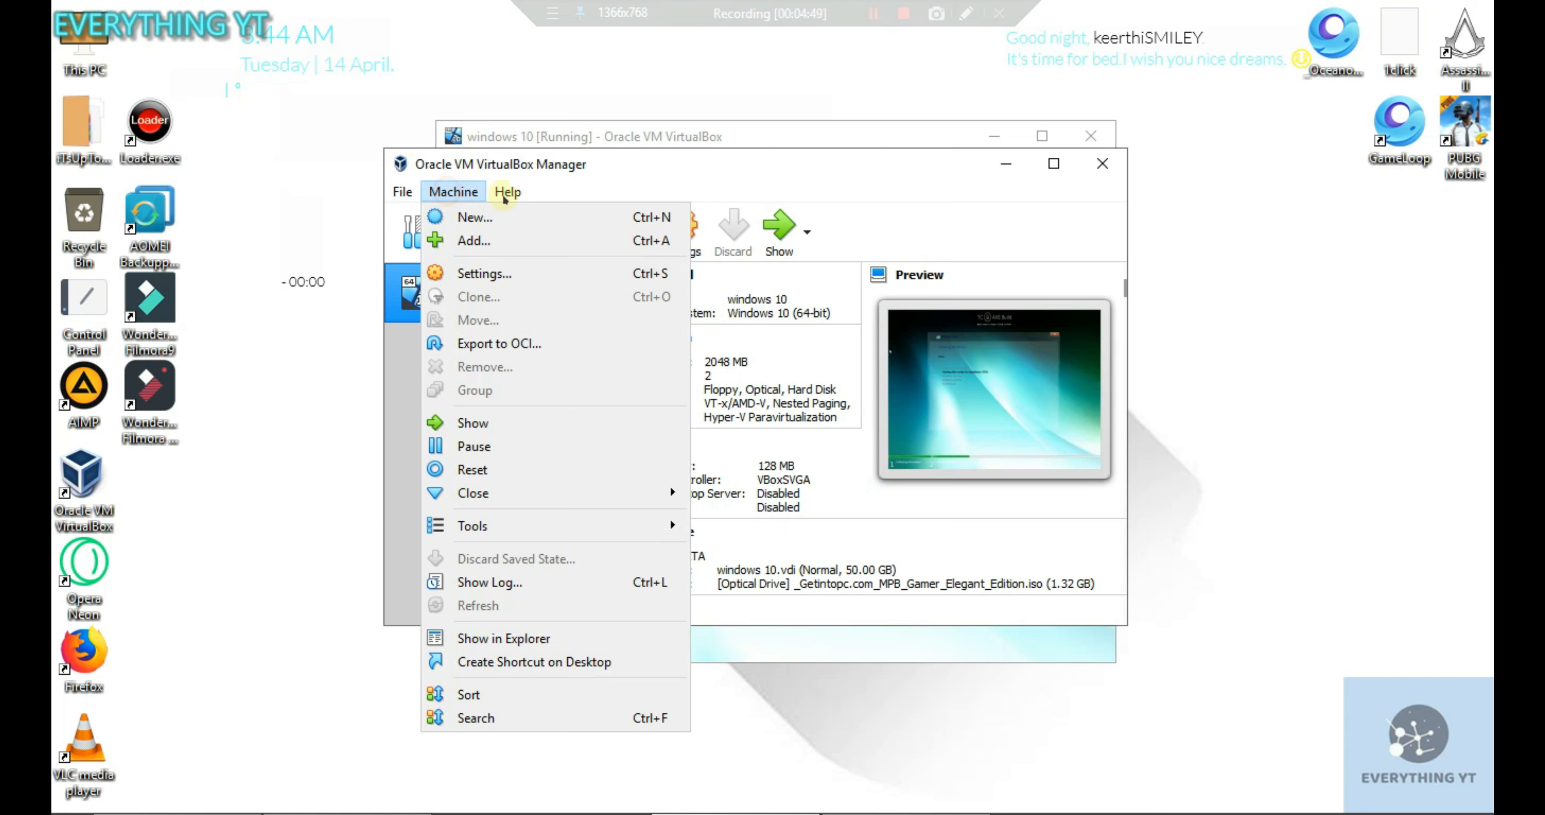
mouse_move(402, 192)
mouse_move(508, 192)
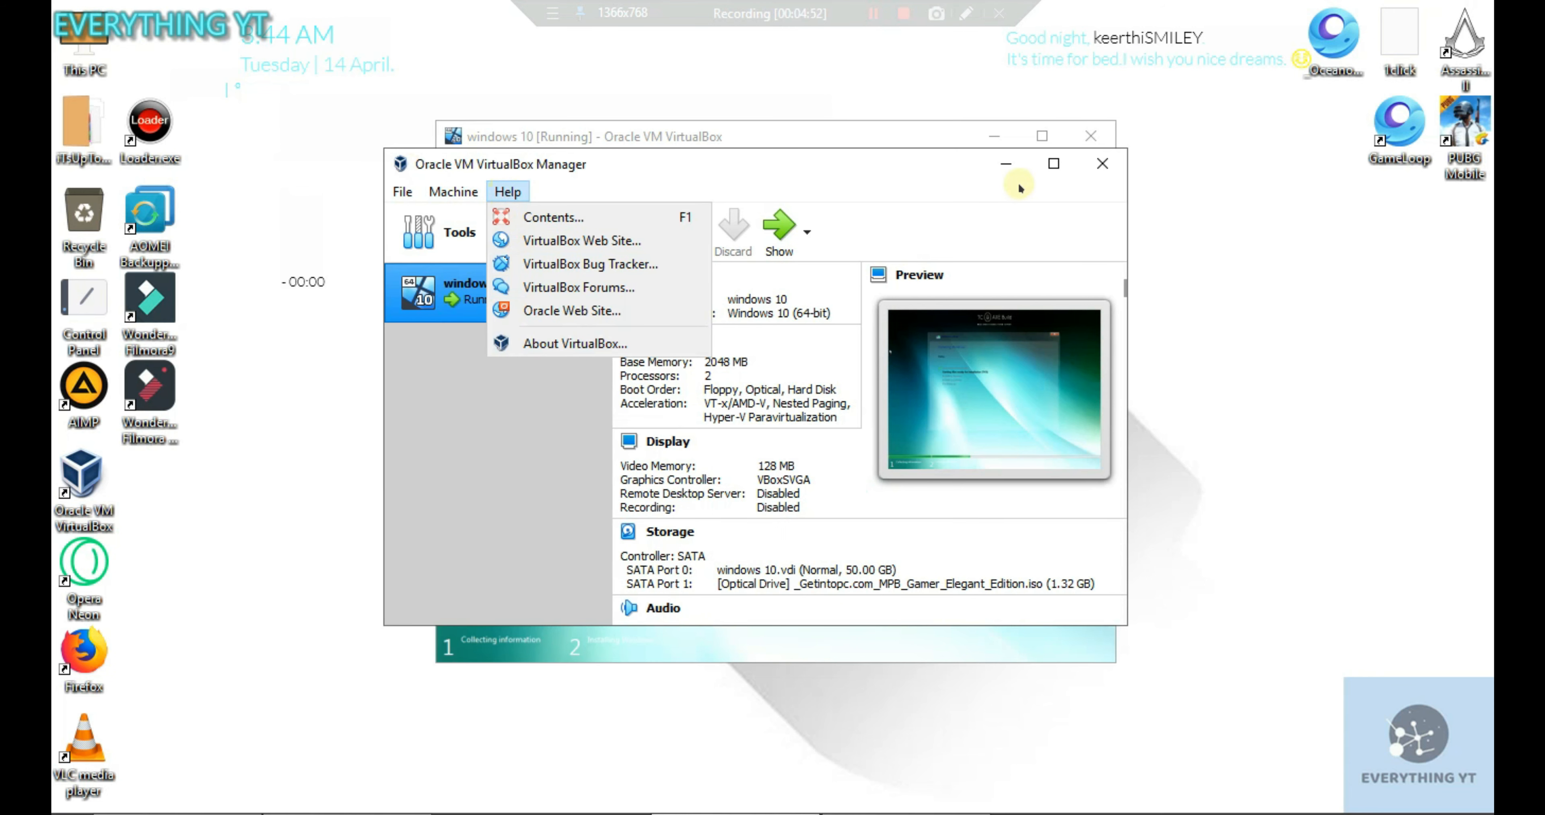
left_click(1011, 172)
left_click(1006, 163)
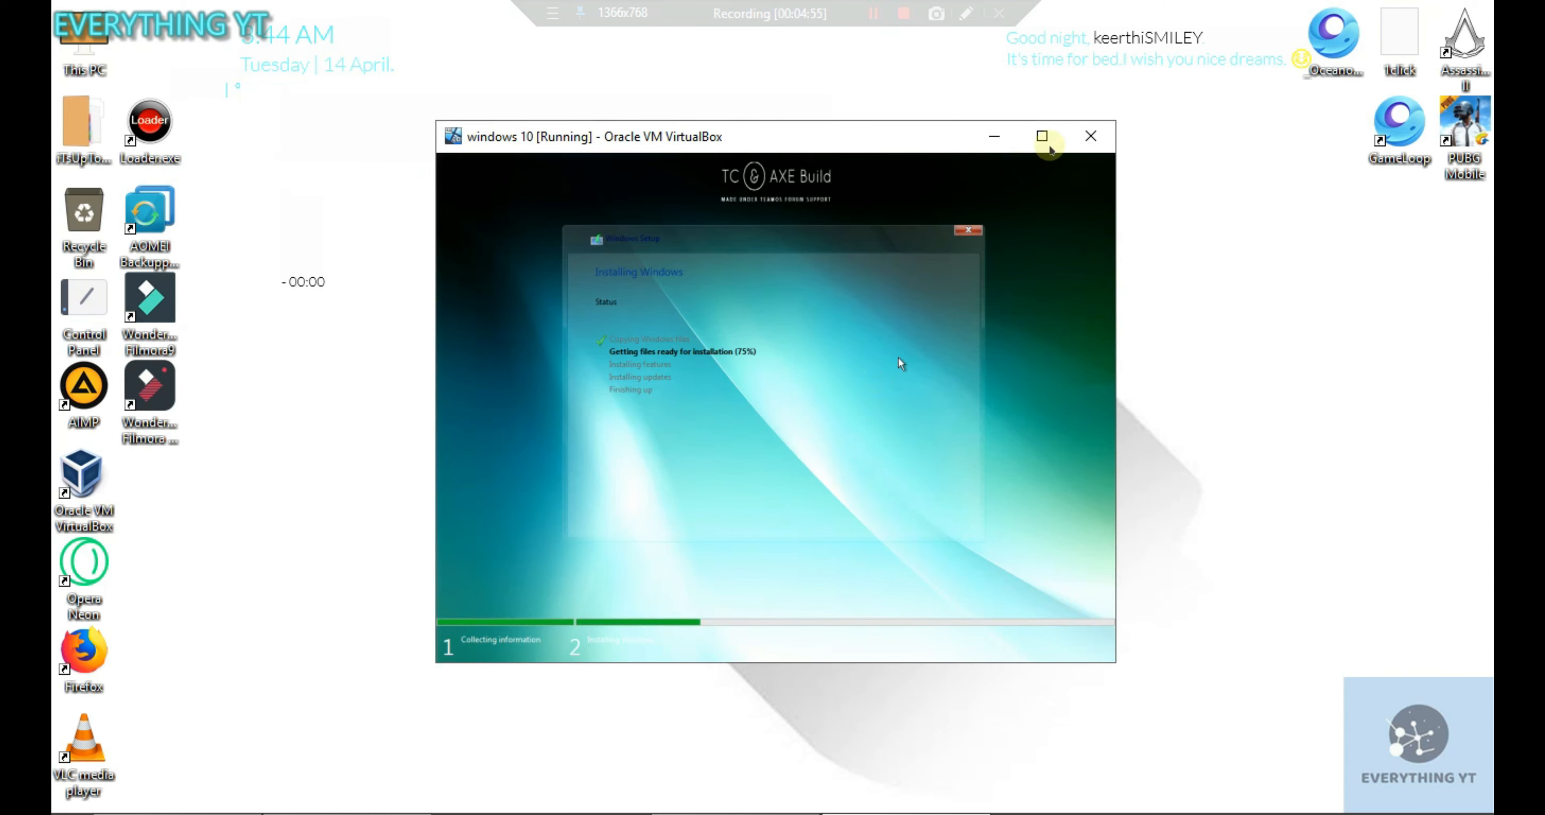
left_click(1047, 144)
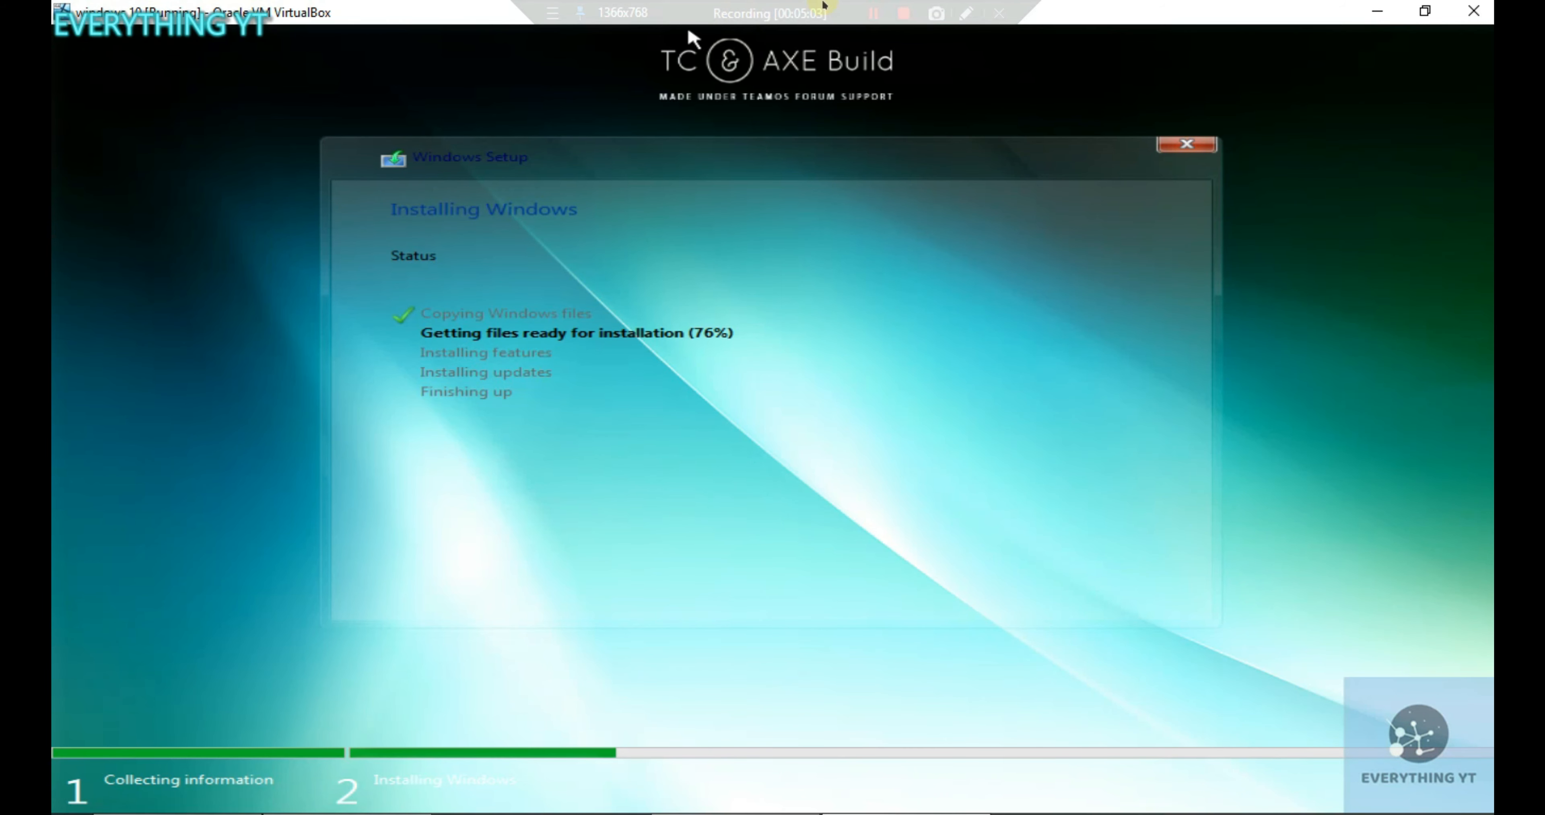
left_click(872, 13)
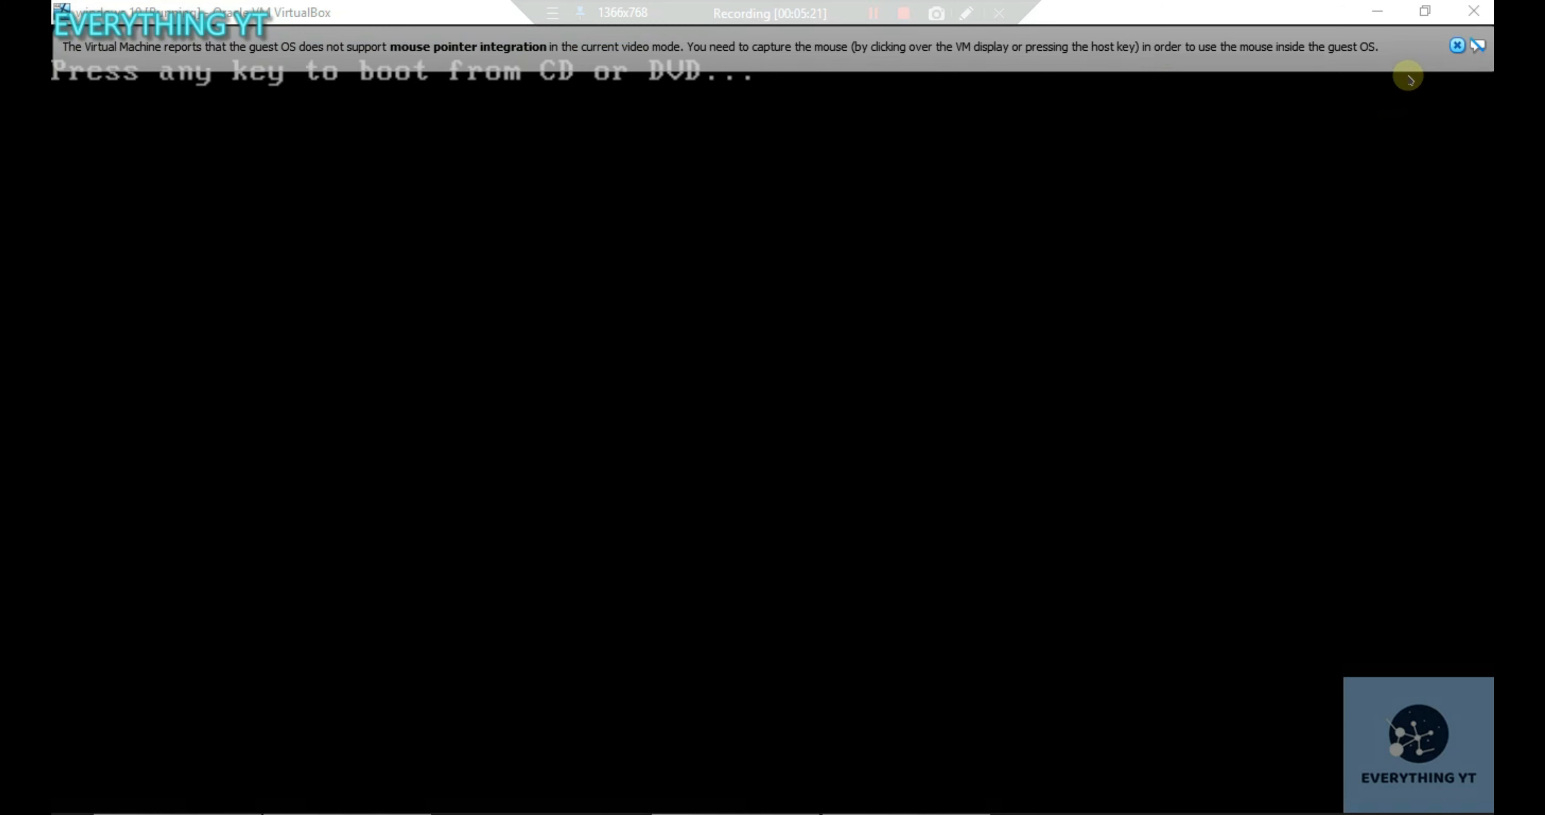
- Dismiss the mouse pointer integration notices and power off the virtual machine
left_click(1458, 47)
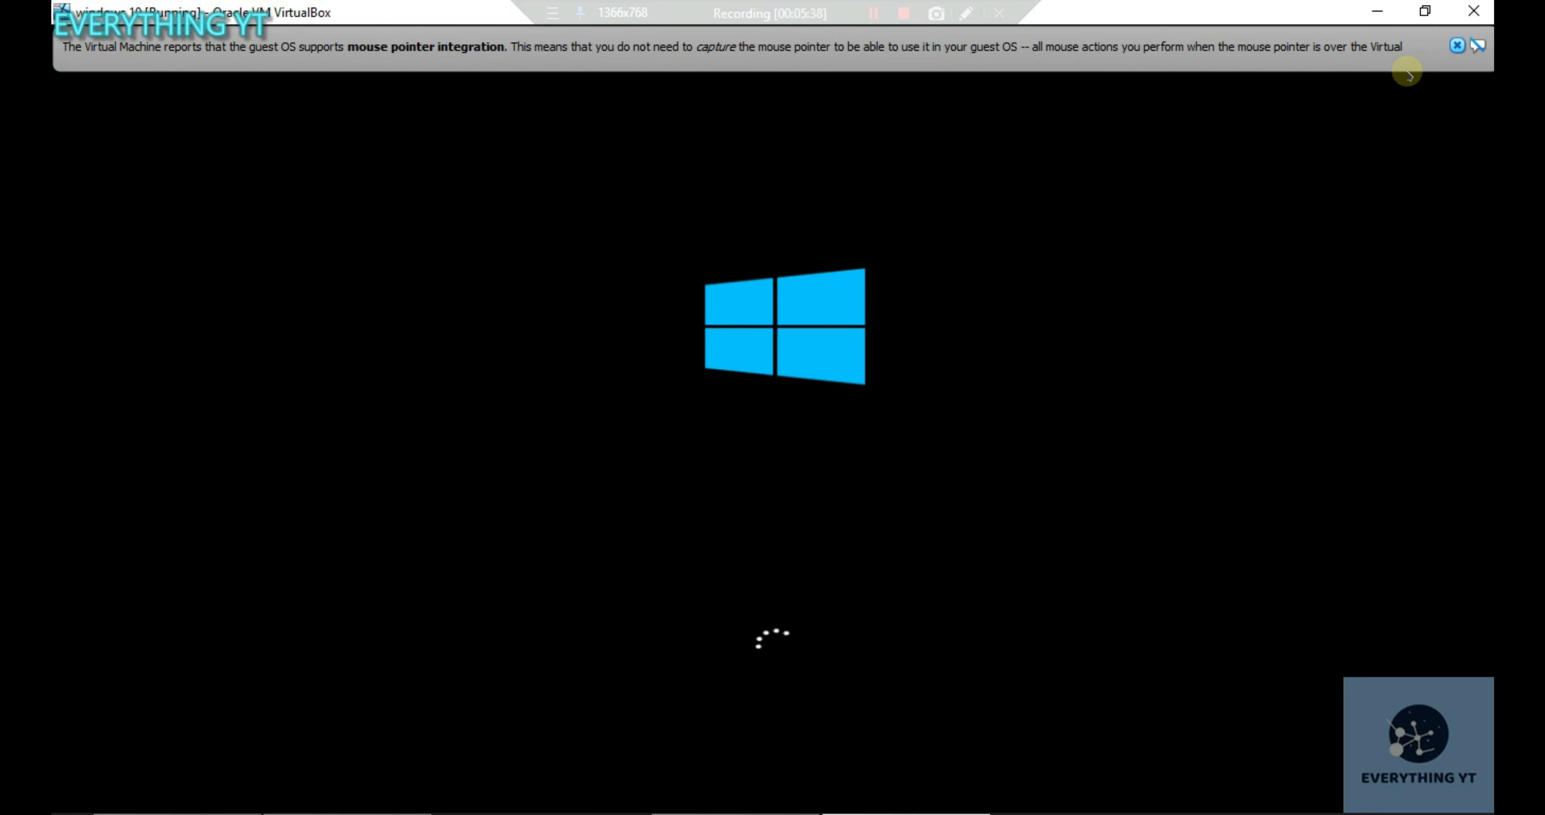
left_click(1456, 46)
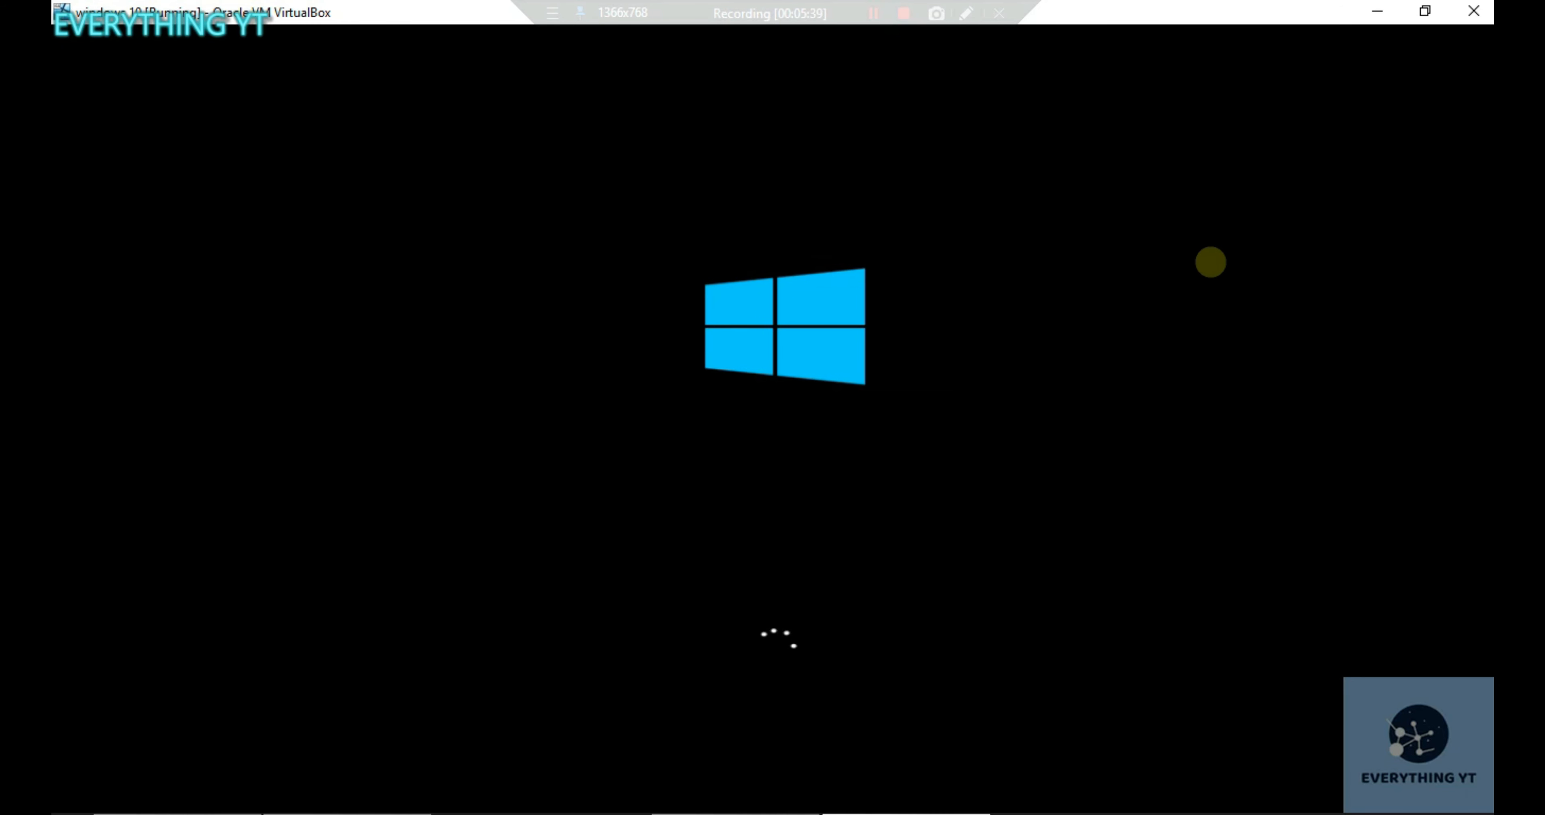
left_click(1487, 13)
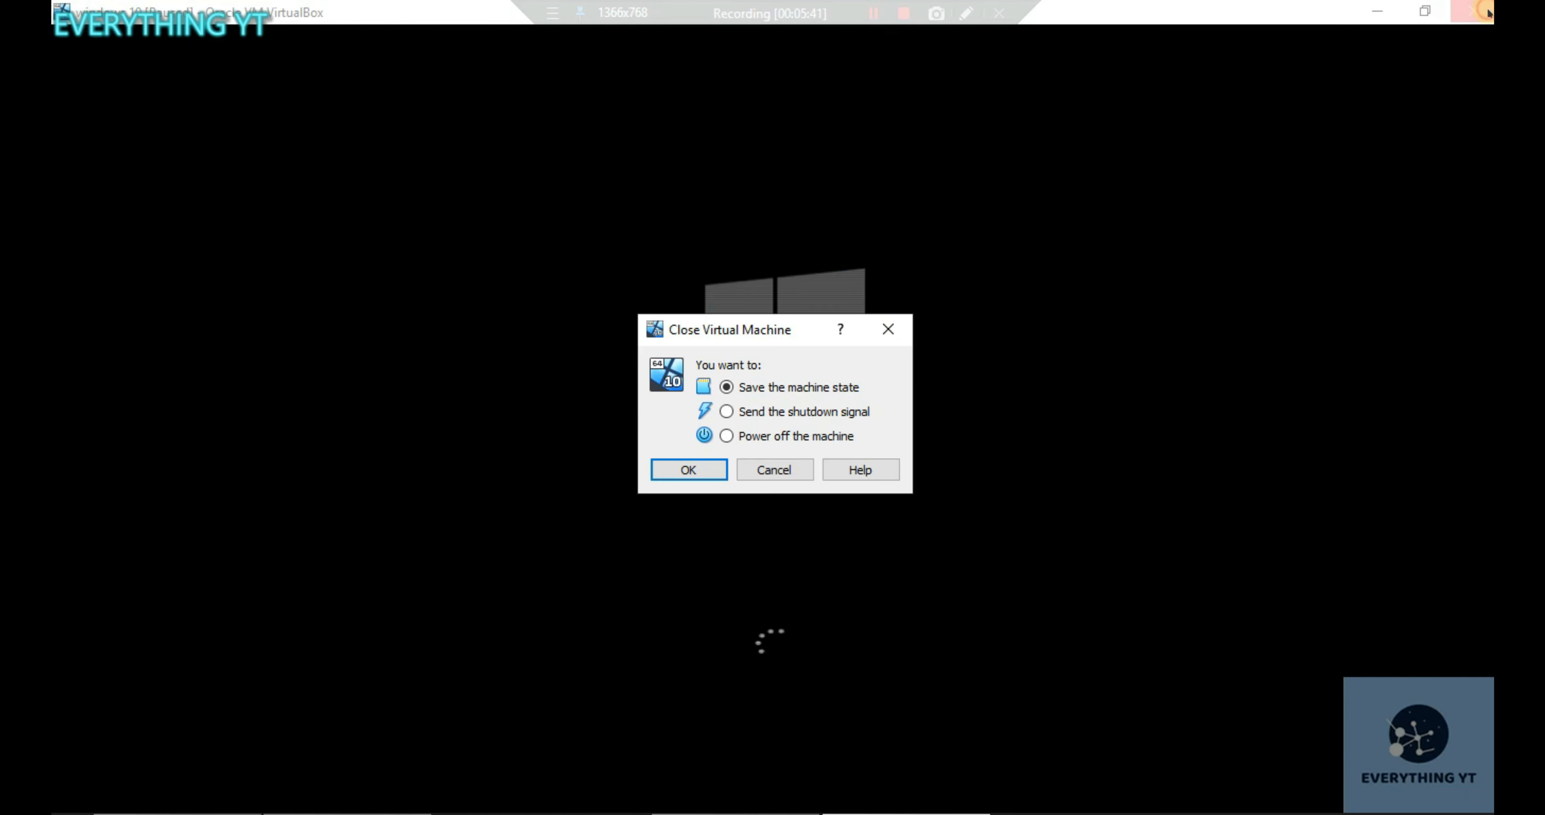
left_click(807, 438)
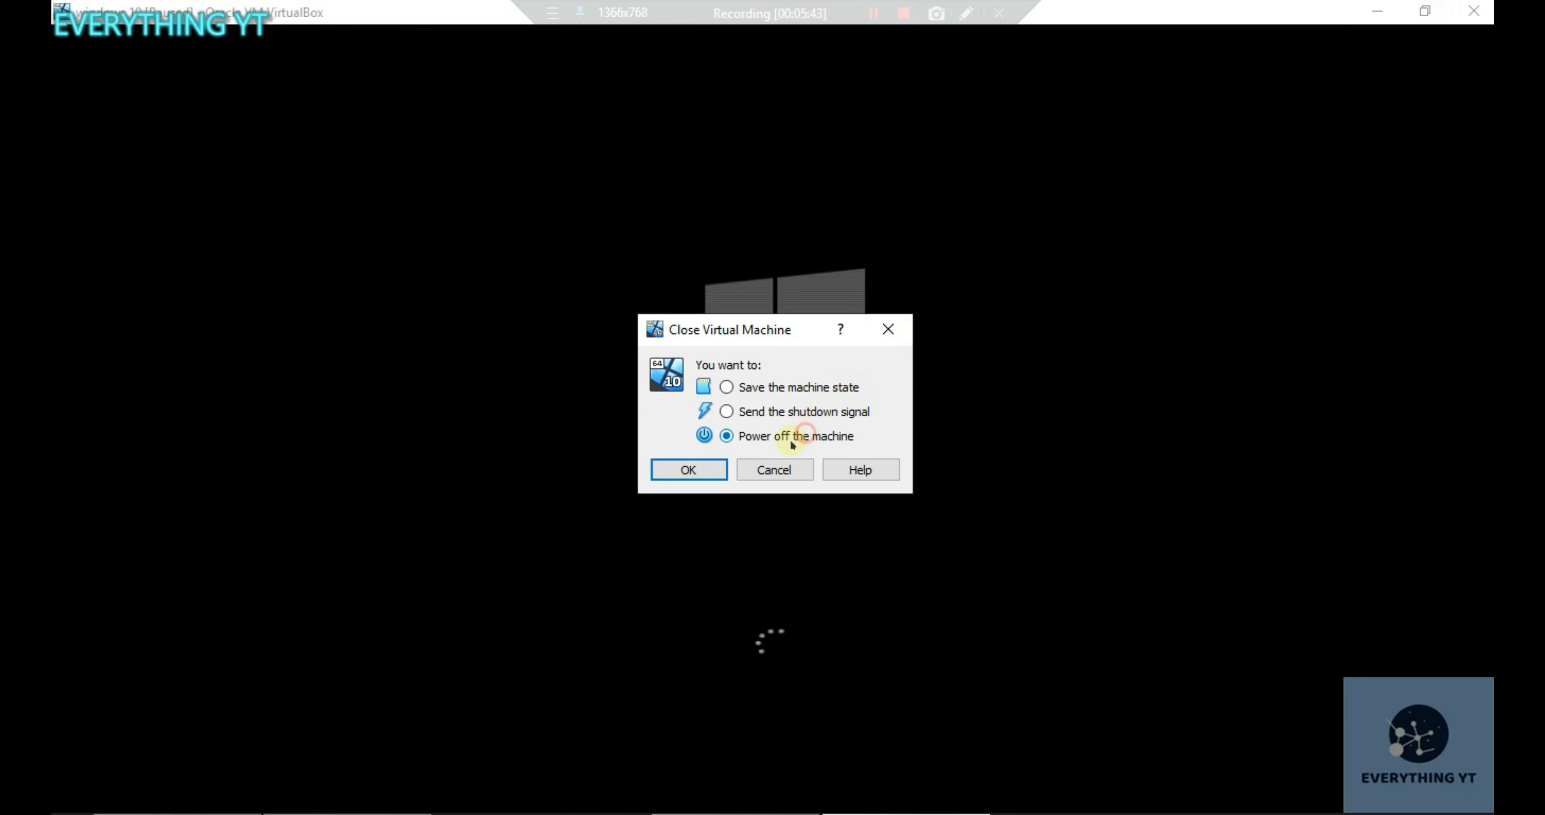
left_click(696, 470)
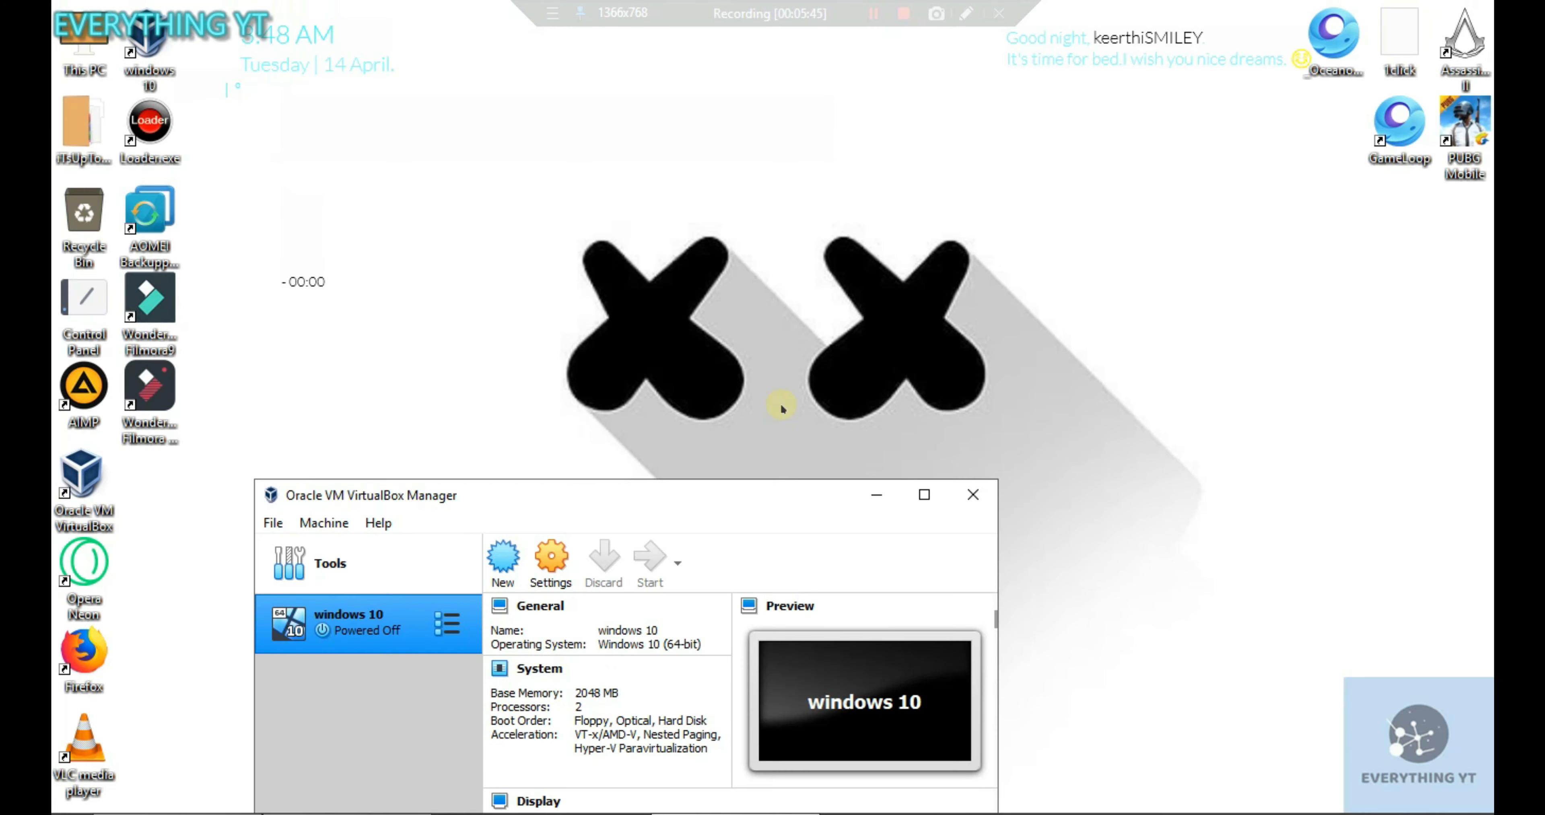
- Start the windows 10 machine again in Scale mode and dismiss the keyboard capture notice
left_click_drag(879, 492, 894, 234)
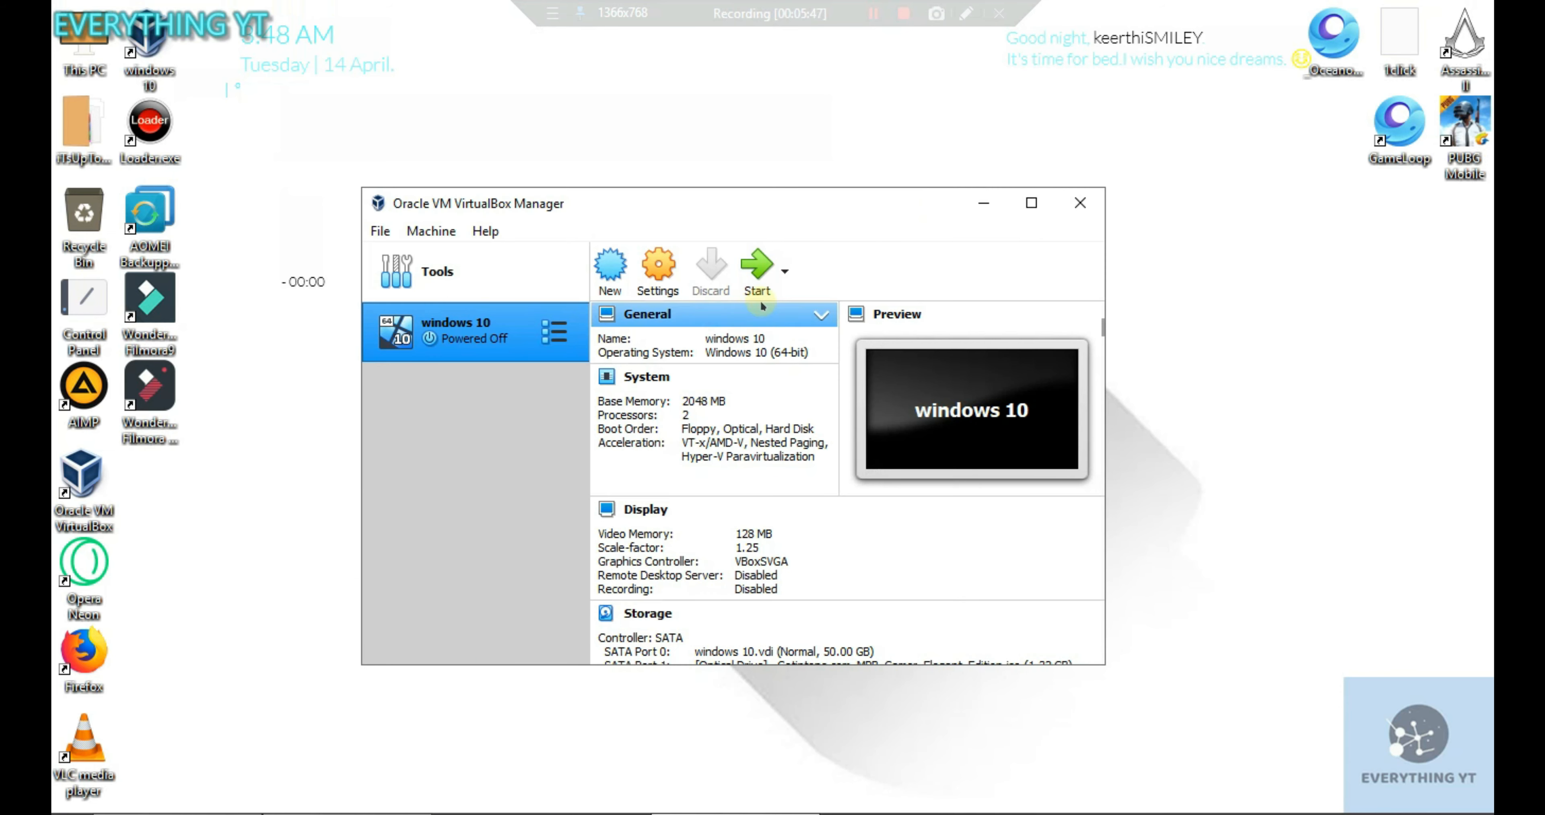
left_click(767, 284)
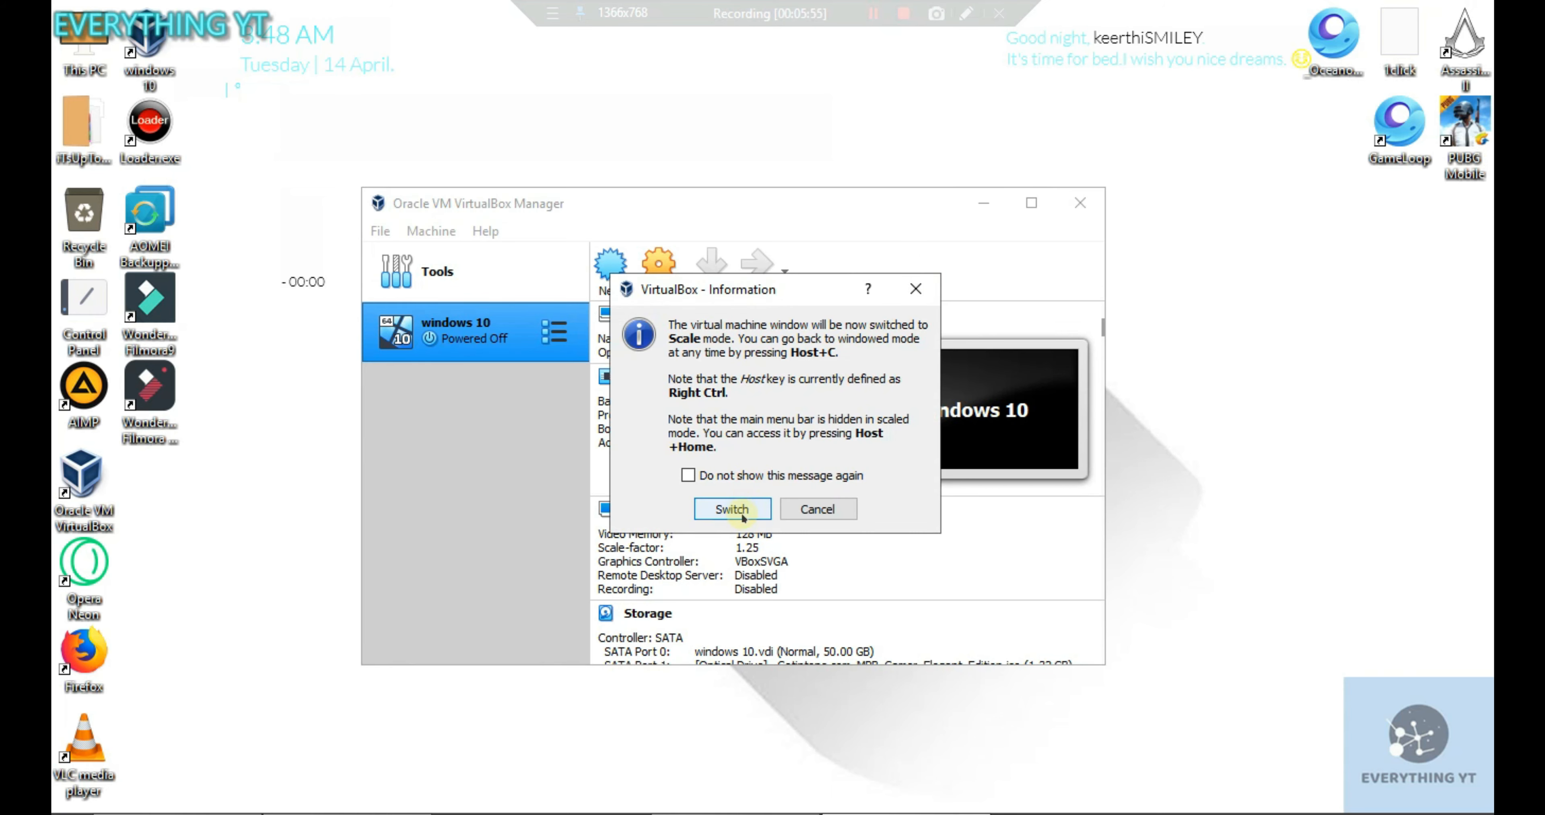
left_click(732, 508)
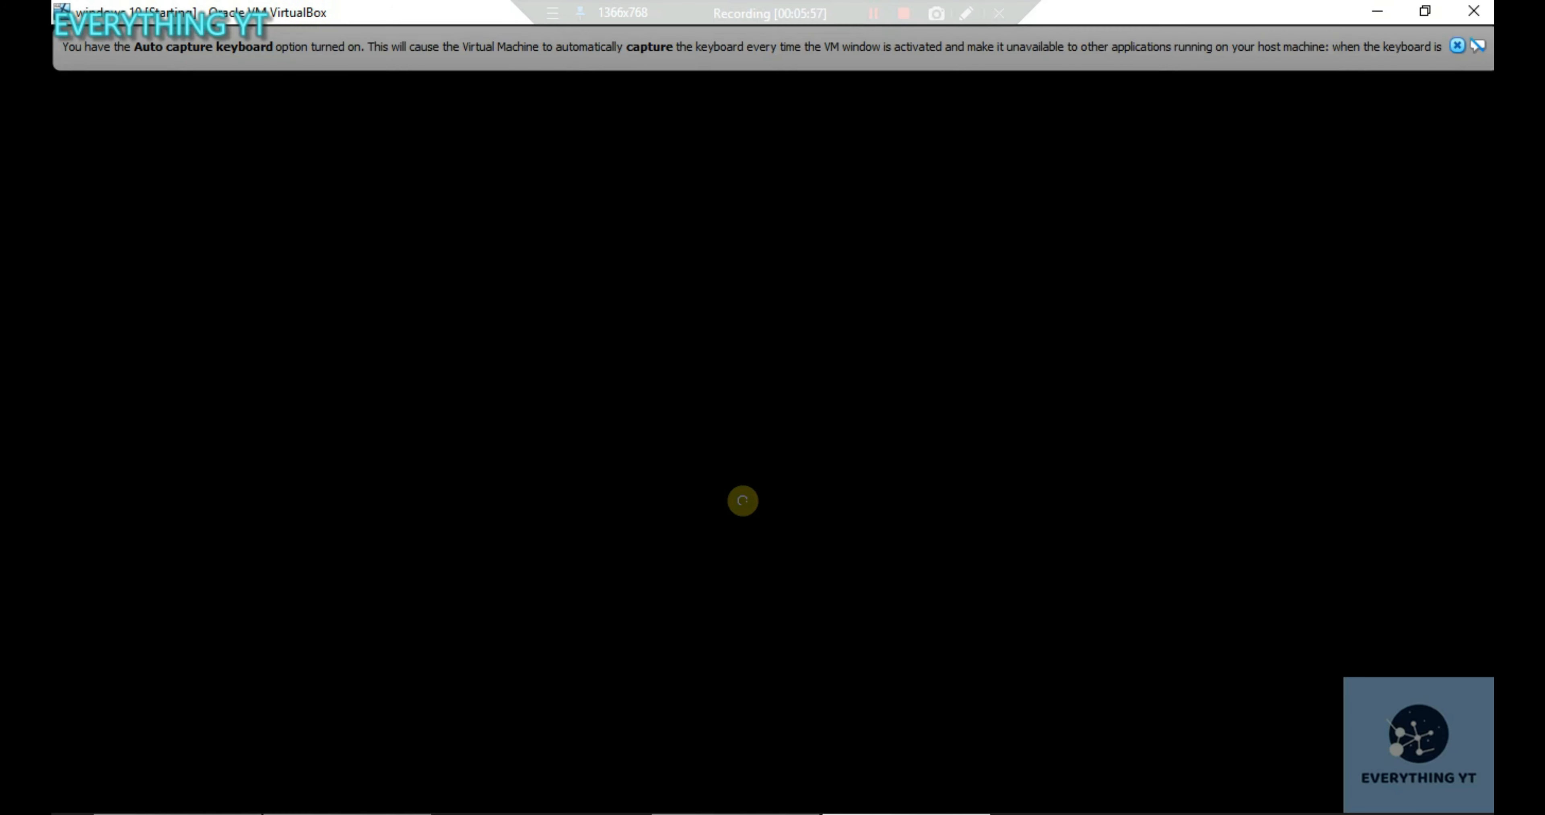
left_click(1456, 45)
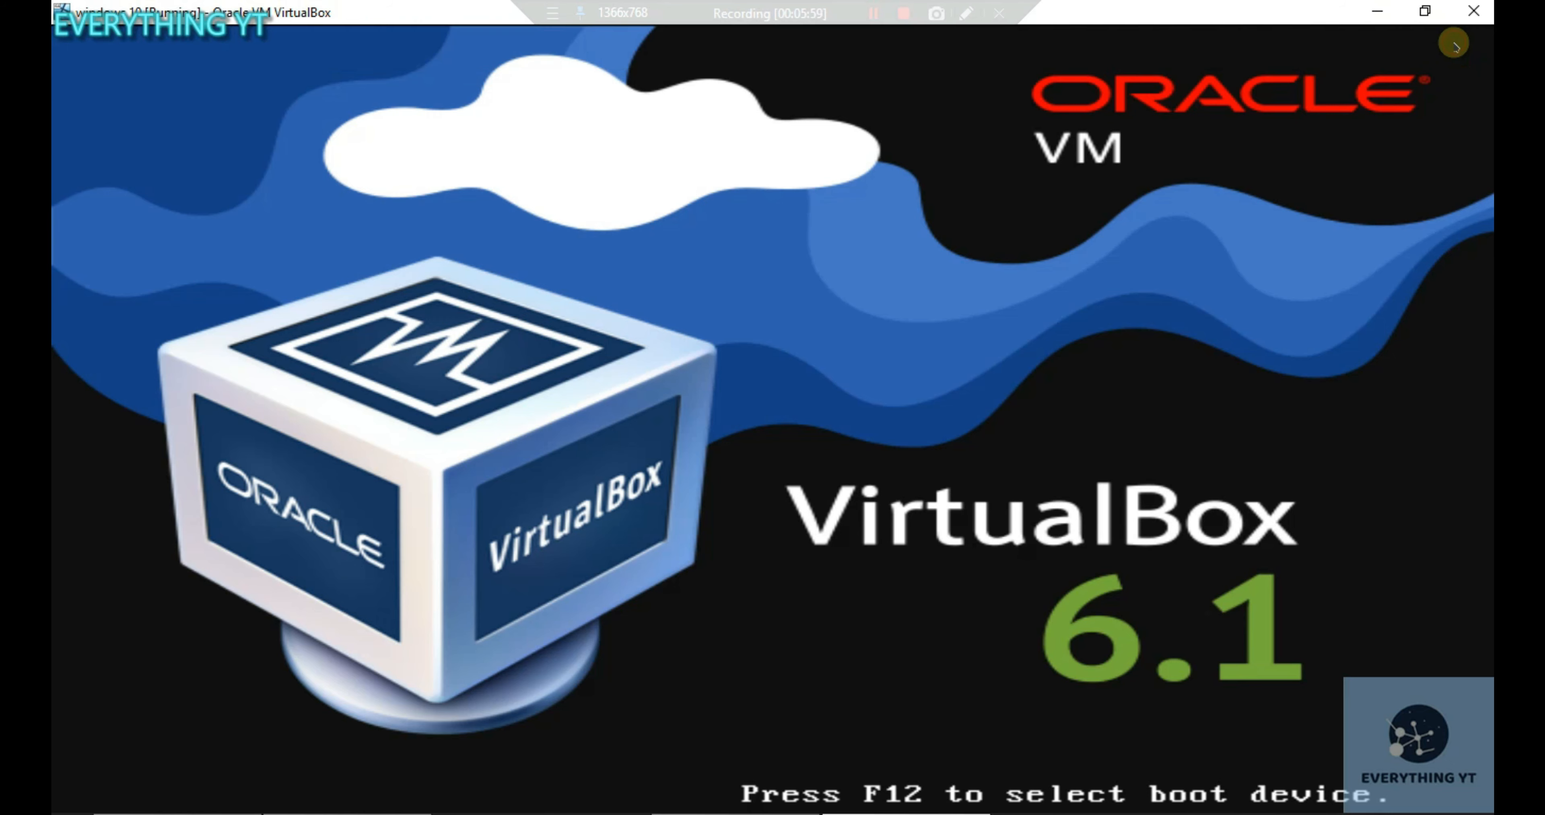